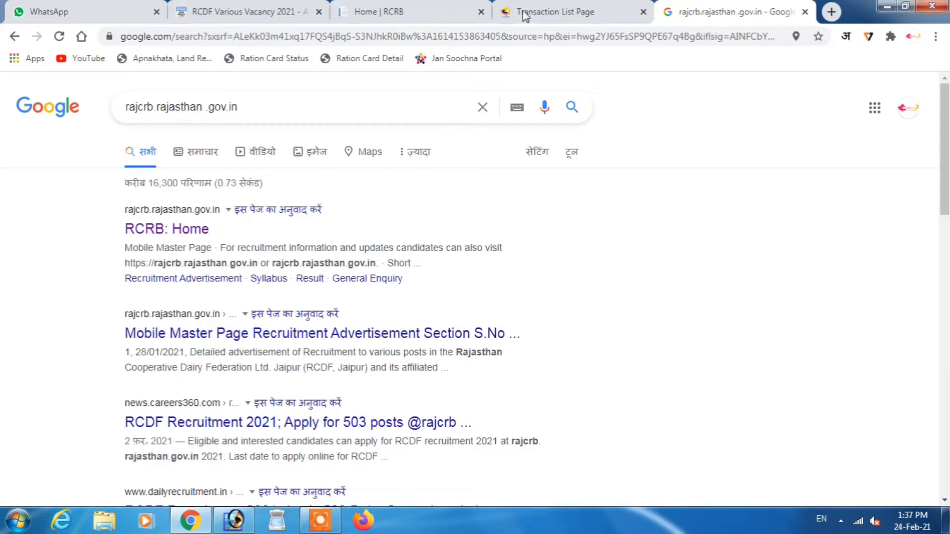
- Go from the search results to the RCRB home site, close its popup, and follow Apply Online
{"action": "left_click", "coordinate": [200, 236]}
{"action": "left_click", "coordinate": [182, 233]}
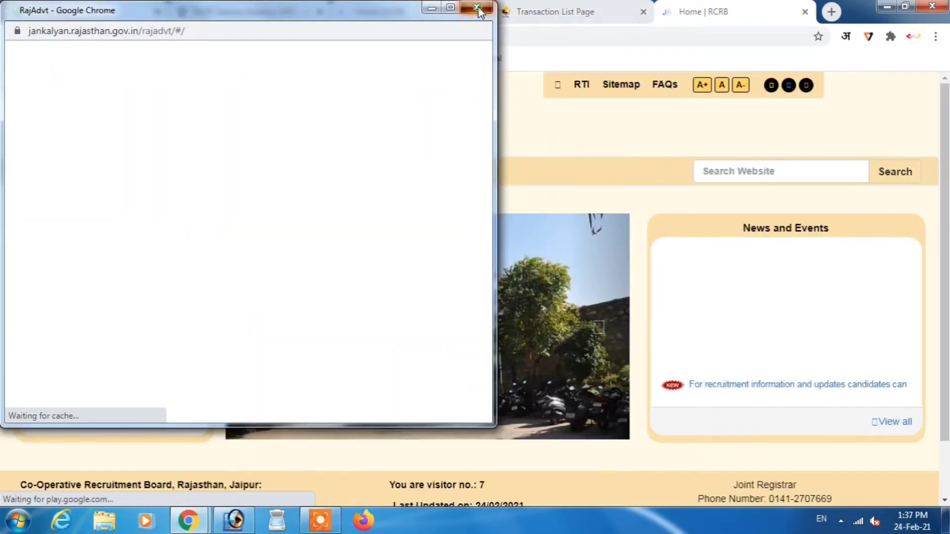
{"action": "left_click", "coordinate": [481, 8]}
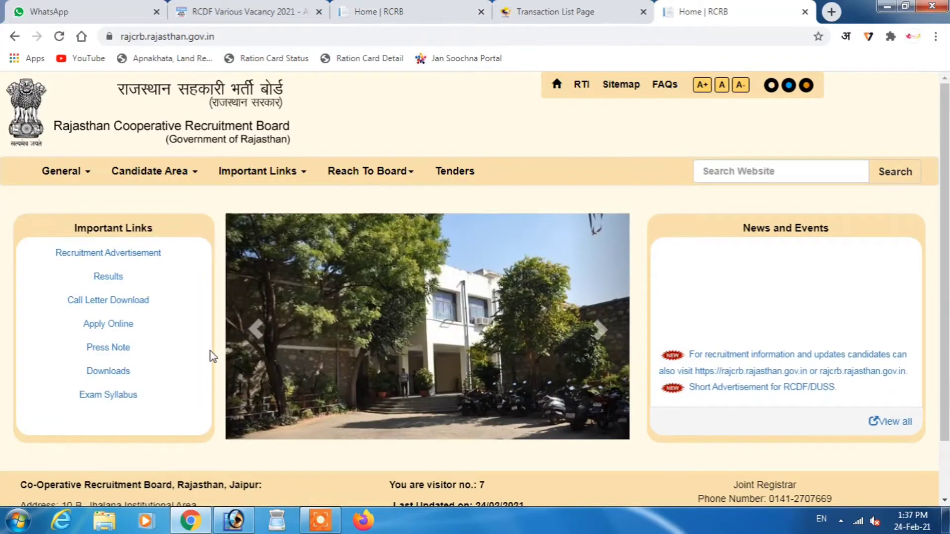
{"action": "left_click", "coordinate": [104, 327]}
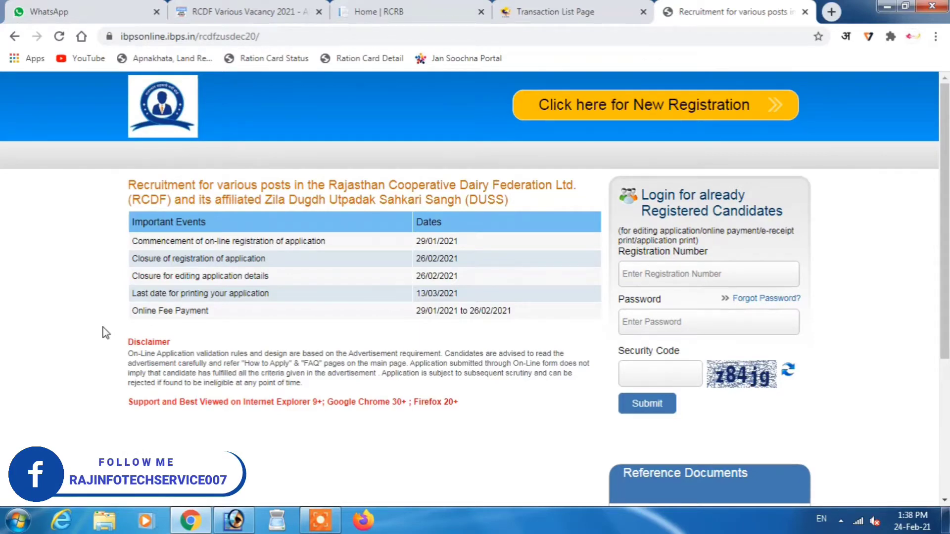
- Start a new candidate registration on the RCDF recruitment page
{"action": "left_click", "coordinate": [629, 114]}
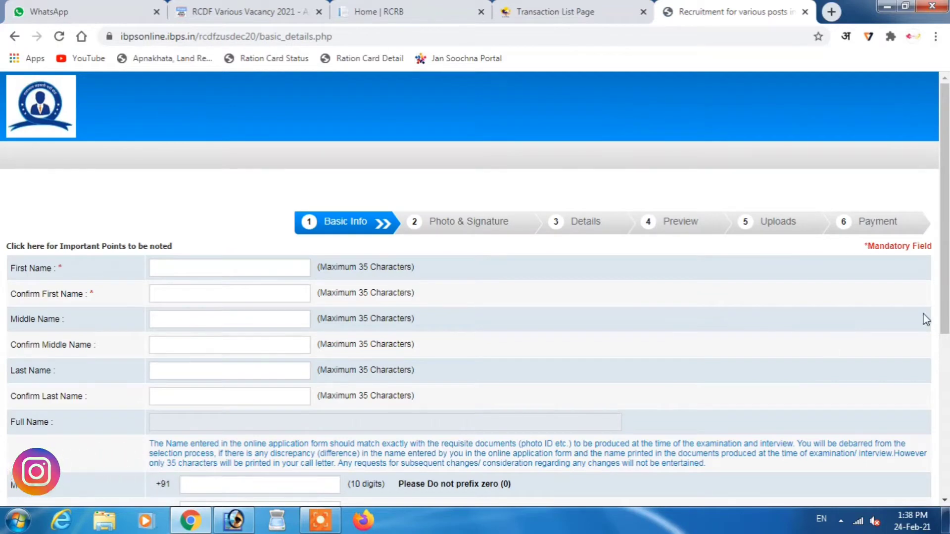
- Enter and confirm the applicant's first and last names, then autofill the saved mobile number
{"action": "scroll", "coordinate": [945, 282], "scroll_direction": "down", "scroll_amount": 1}
{"action": "left_click_drag", "start_coordinate": [945, 282], "coordinate": [945, 331]}
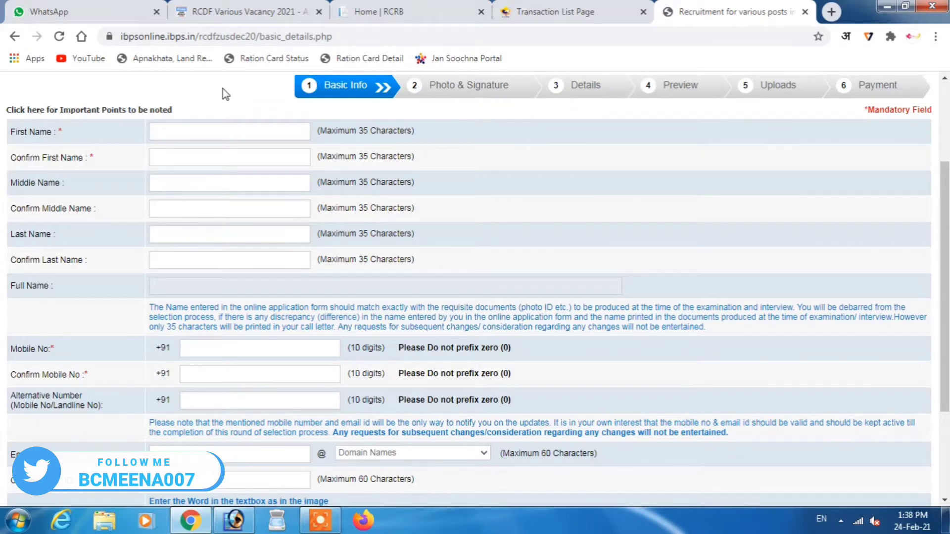
{"action": "left_click", "coordinate": [269, 133]}
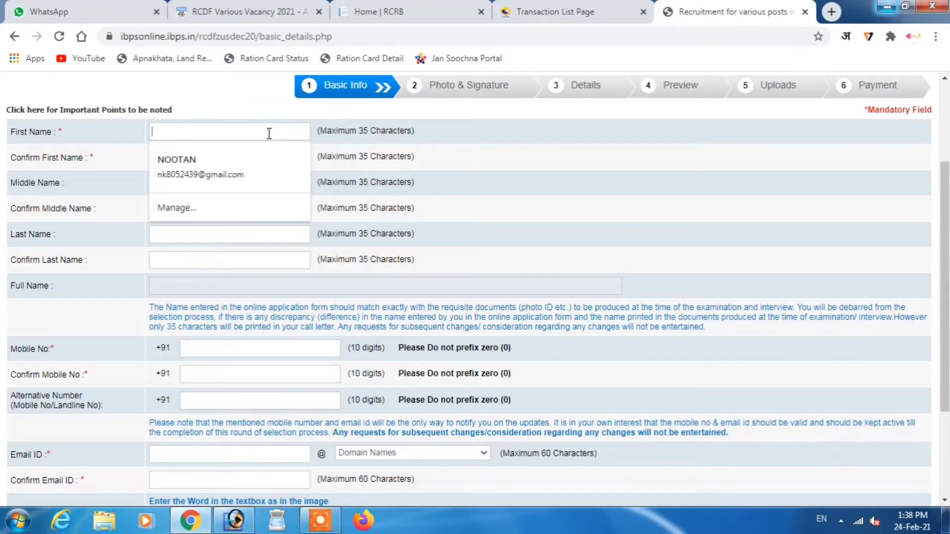
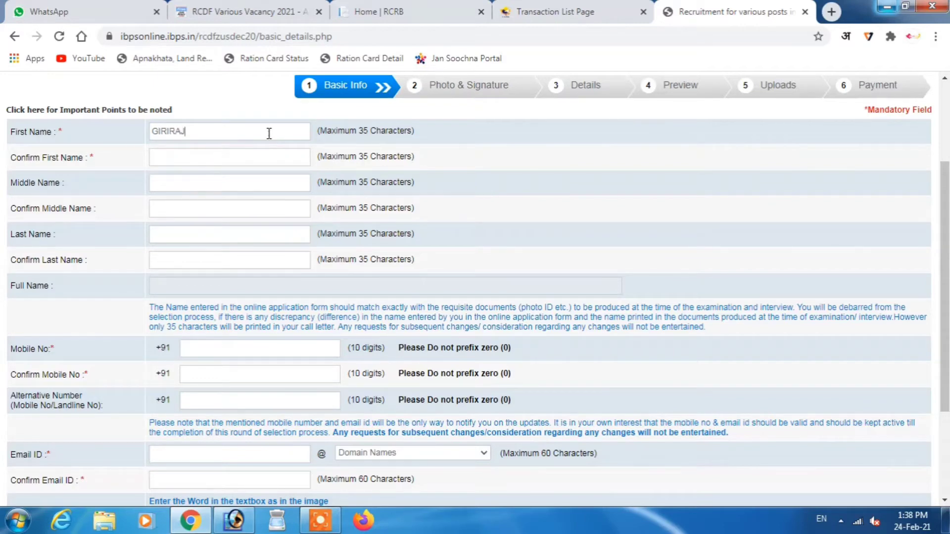
{"action": "key", "text": "Tab"}
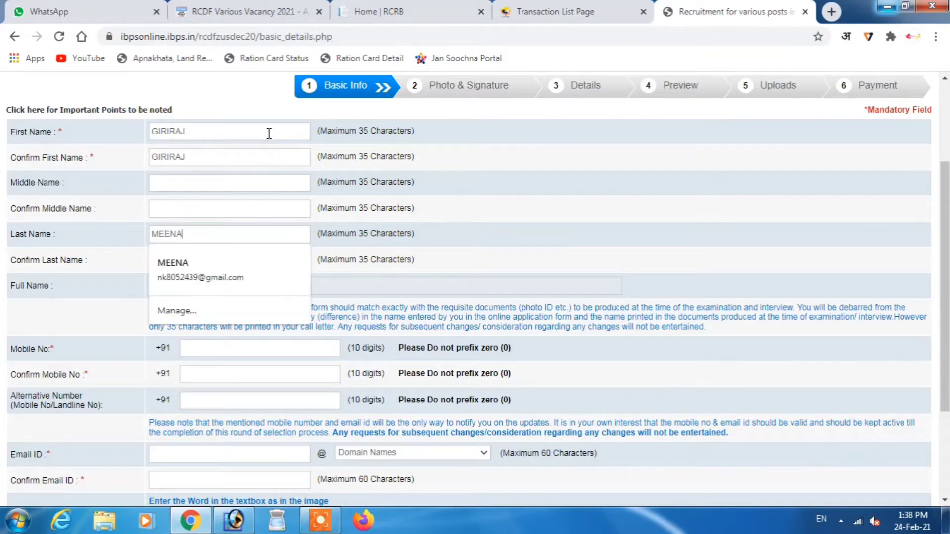
{"action": "key", "text": "Tab"}
{"action": "type", "text": "MEENA"}
{"action": "key", "text": "Tab"}
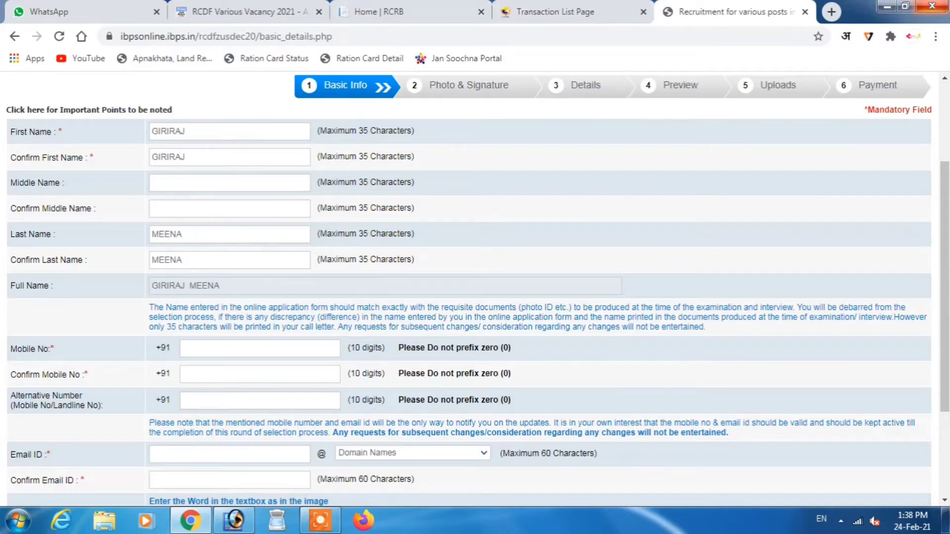
{"action": "key", "text": "Down"}
{"action": "key", "text": "Down"}
{"action": "key", "text": "Return"}
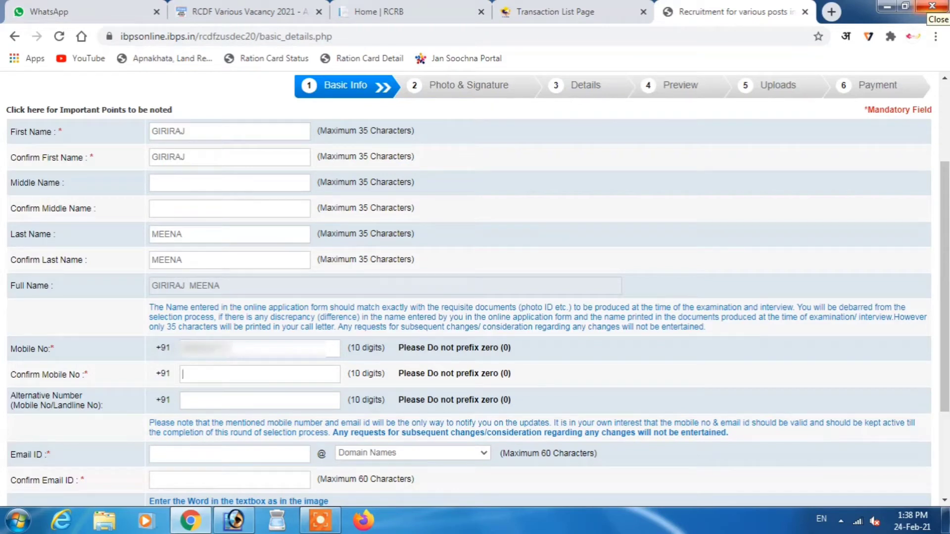
- Retype the mobile number in Confirm Mobile No and enter an alternative contact number
{"action": "type", "text": "960"}
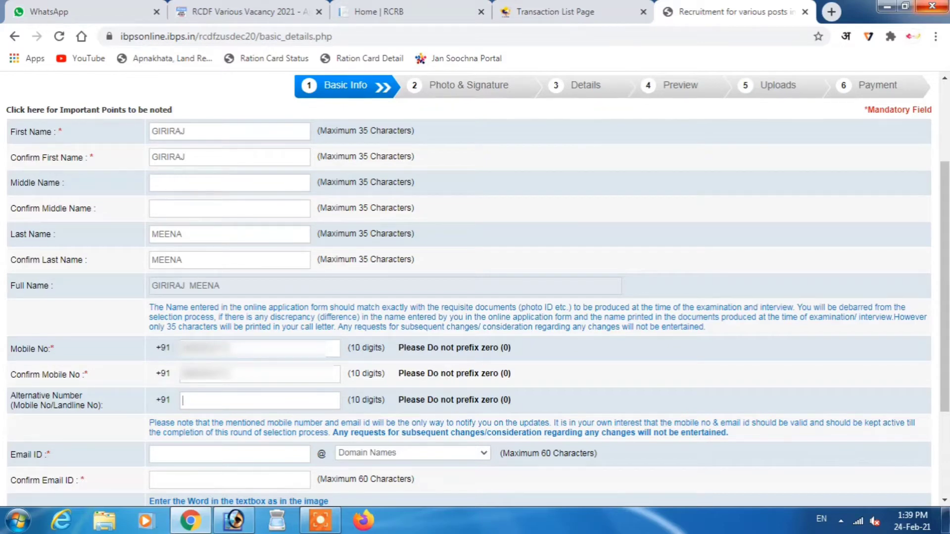
{"action": "type", "text": "9876"}
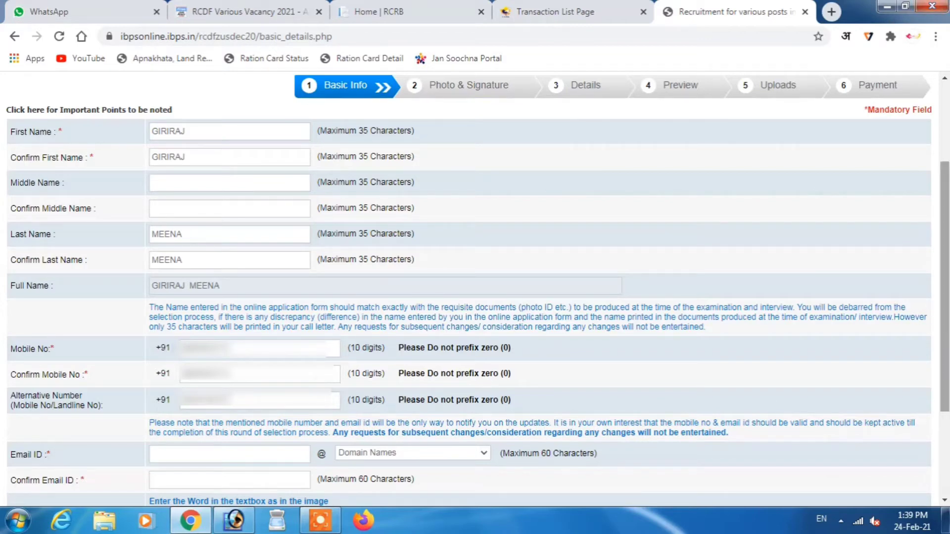
- Enter the applicant's e-mail ID with the gmail.com domain and fill in the confirmation e-mail
{"action": "scroll", "coordinate": [947, 316], "scroll_direction": "down", "scroll_amount": 2}
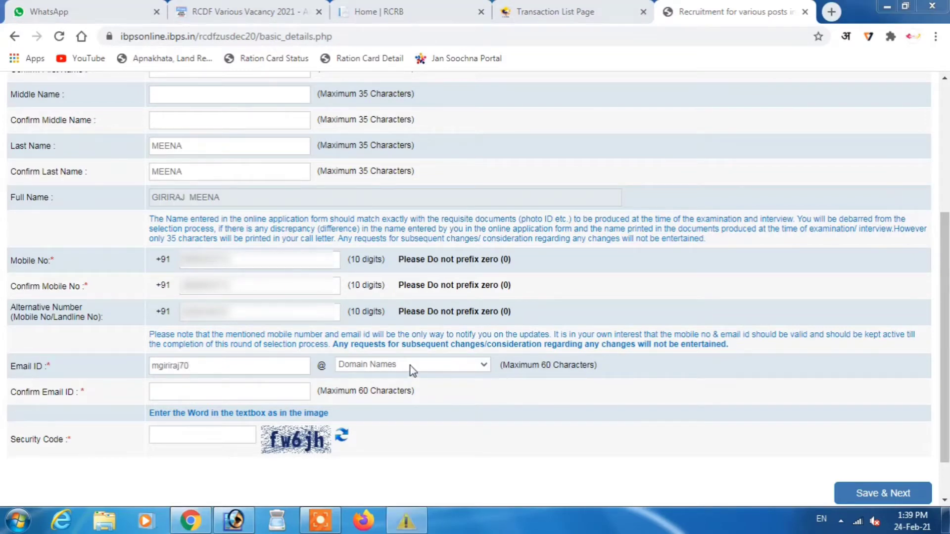
{"action": "left_click", "coordinate": [410, 366]}
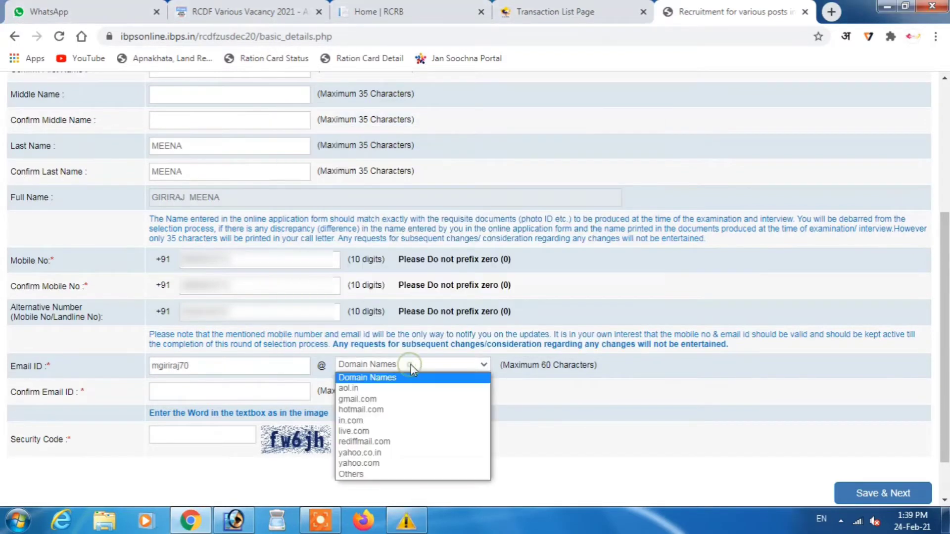
{"action": "left_click", "coordinate": [391, 399]}
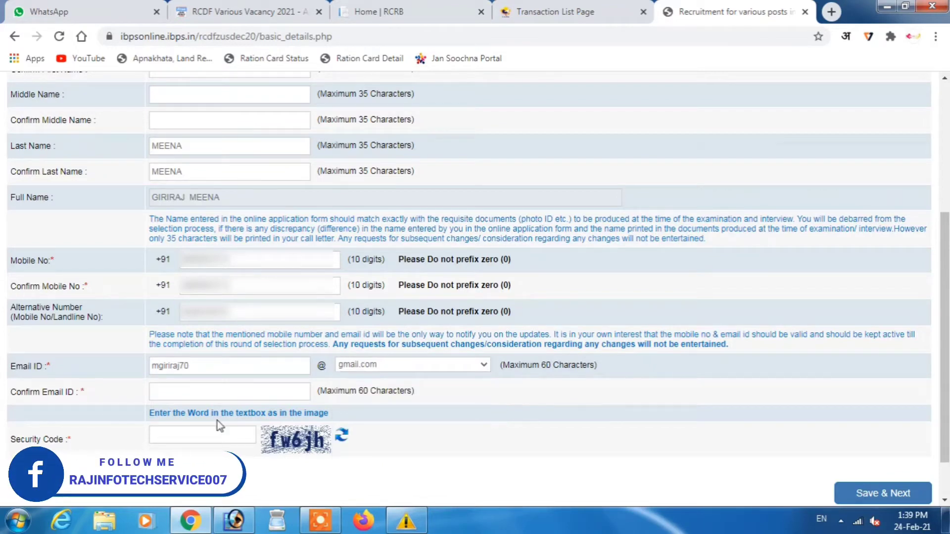
{"action": "left_click", "coordinate": [199, 396]}
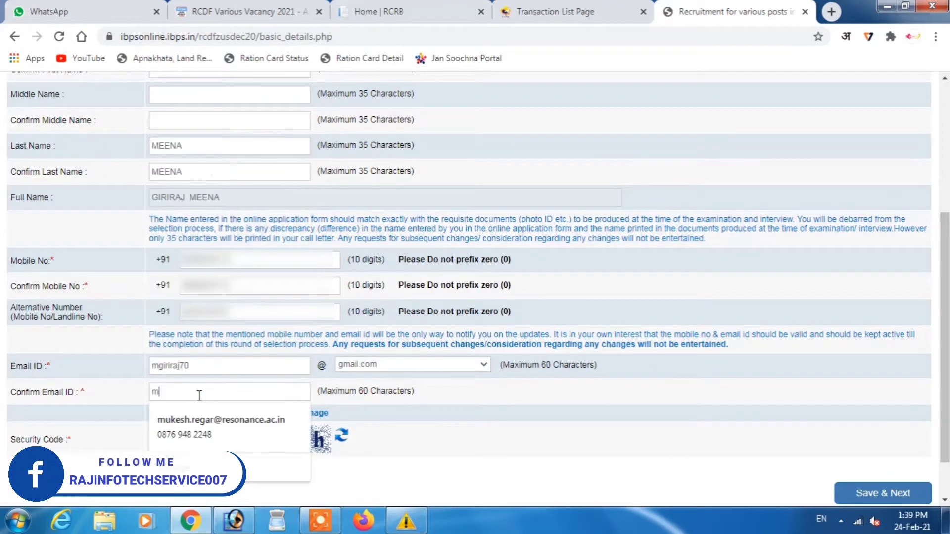
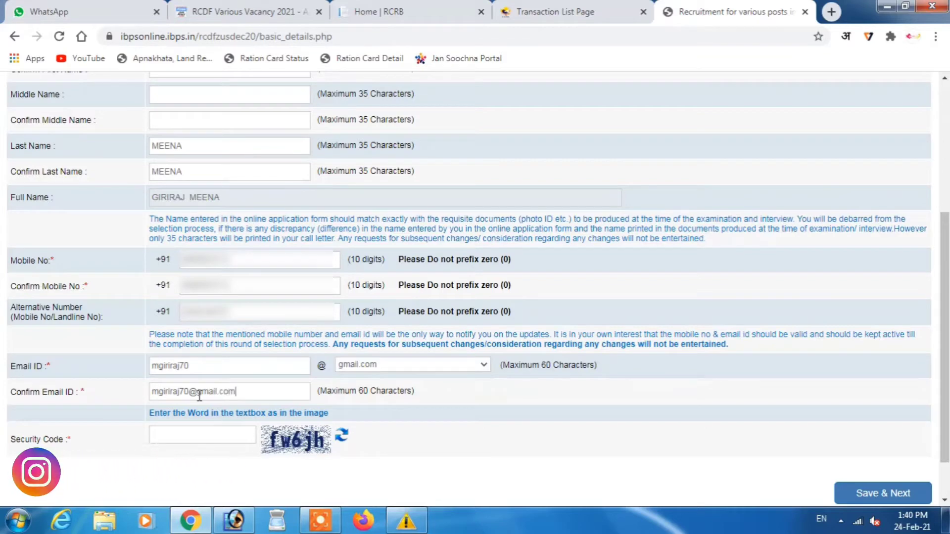
- Enter the security code, then Save & Next and confirm the entered data is correct
{"action": "key", "text": "Tab"}
{"action": "type", "text": "f"}
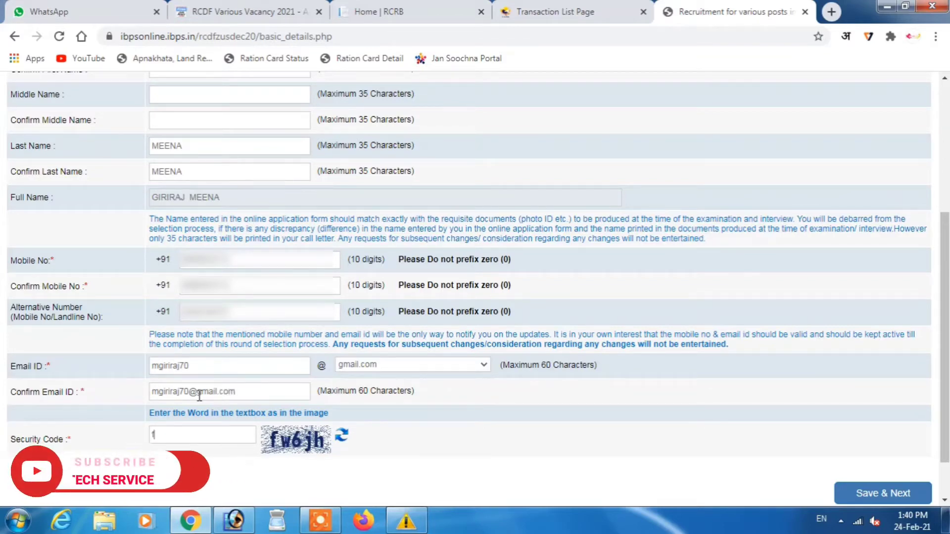
{"action": "type", "text": "w"}
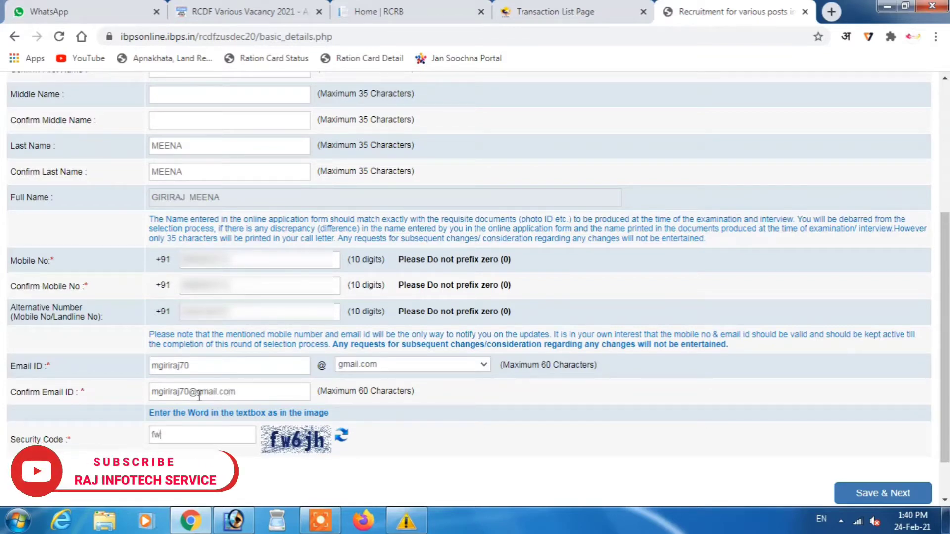
{"action": "type", "text": "6j"}
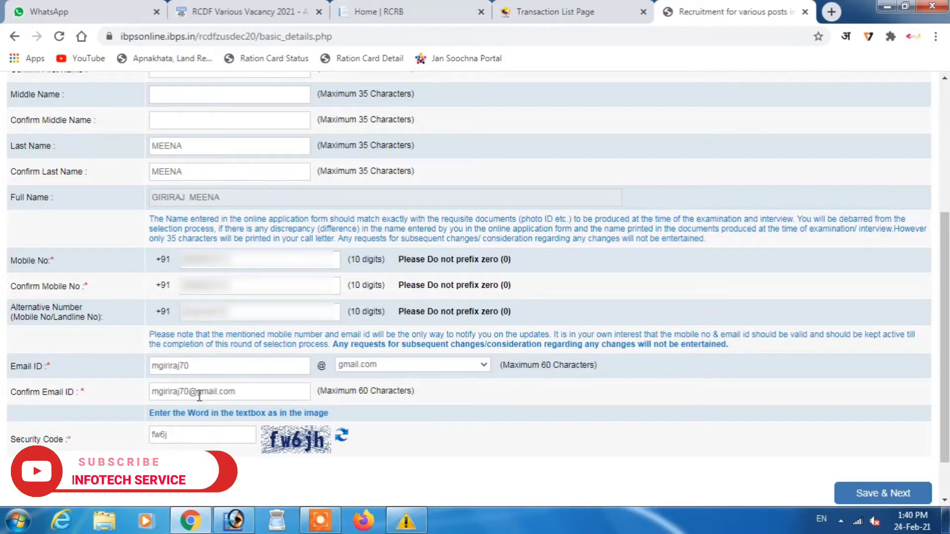
{"action": "type", "text": "h"}
{"action": "scroll", "coordinate": [619, 448], "scroll_direction": "down", "scroll_amount": 1}
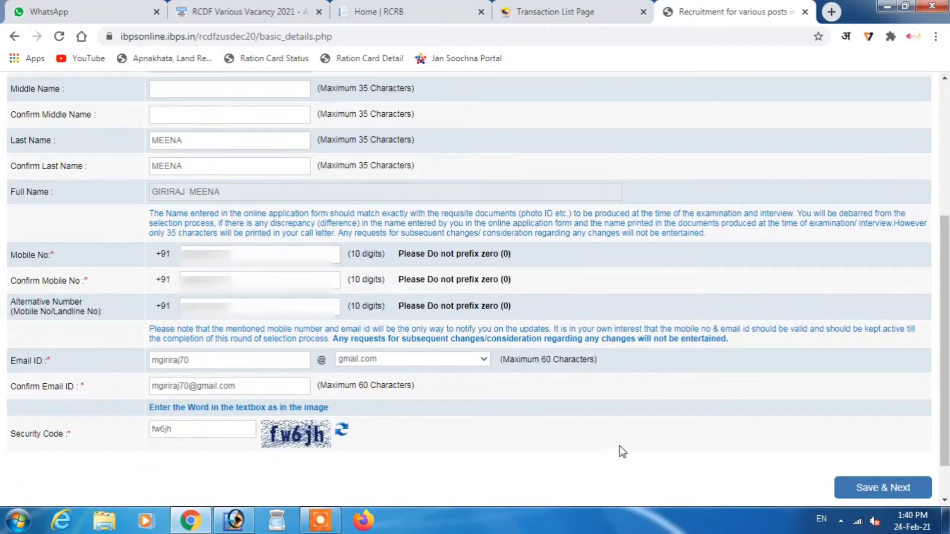
{"action": "left_click", "coordinate": [867, 489]}
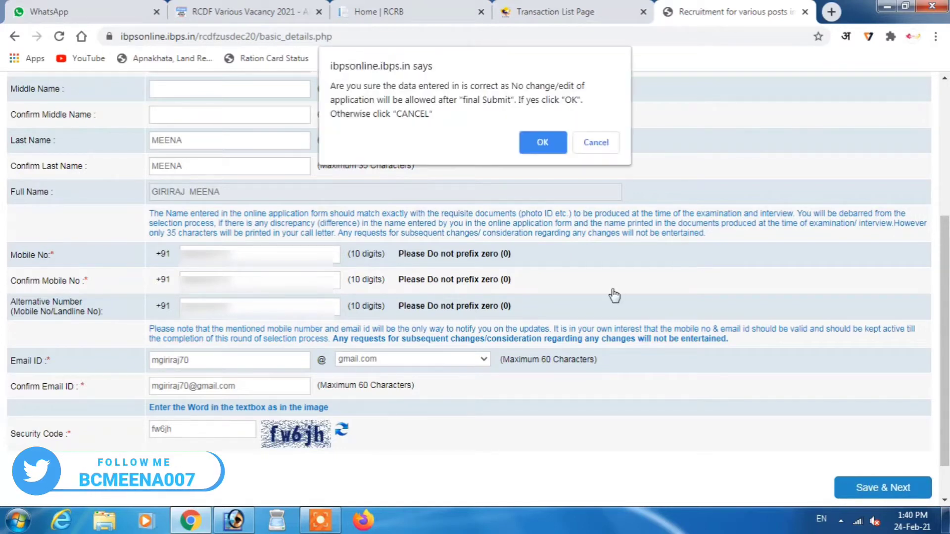
{"action": "left_click", "coordinate": [543, 143]}
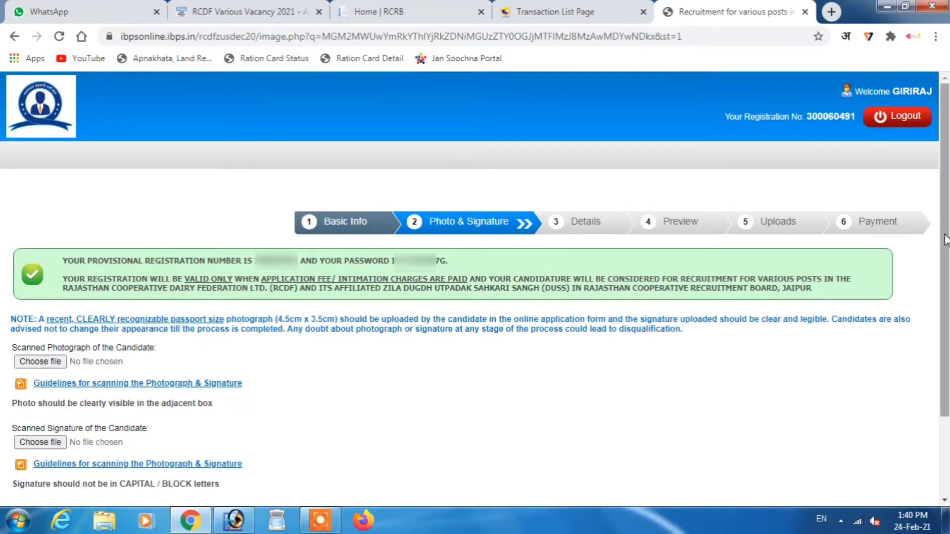
- Upload the applicant's photograph file
{"action": "left_click_drag", "start_coordinate": [945, 240], "coordinate": [944, 273]}
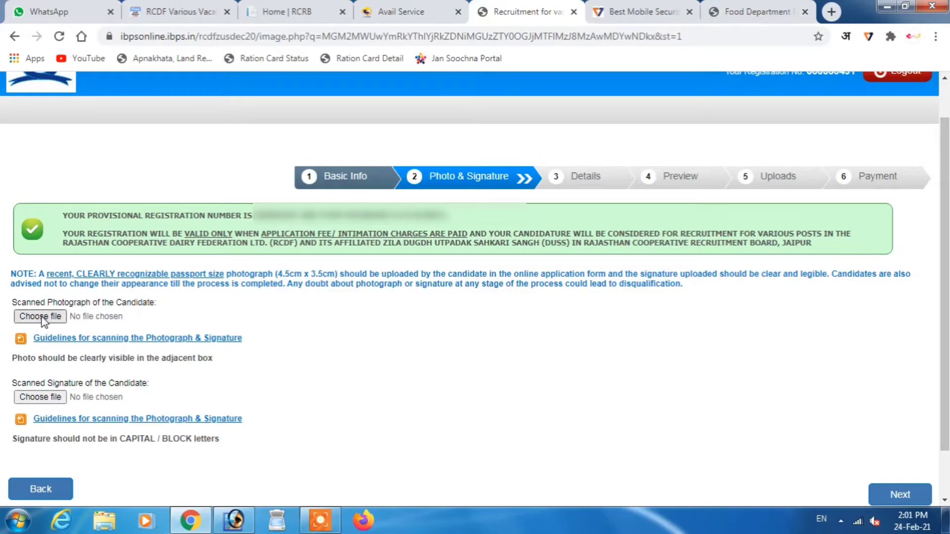
{"action": "left_click", "coordinate": [41, 318]}
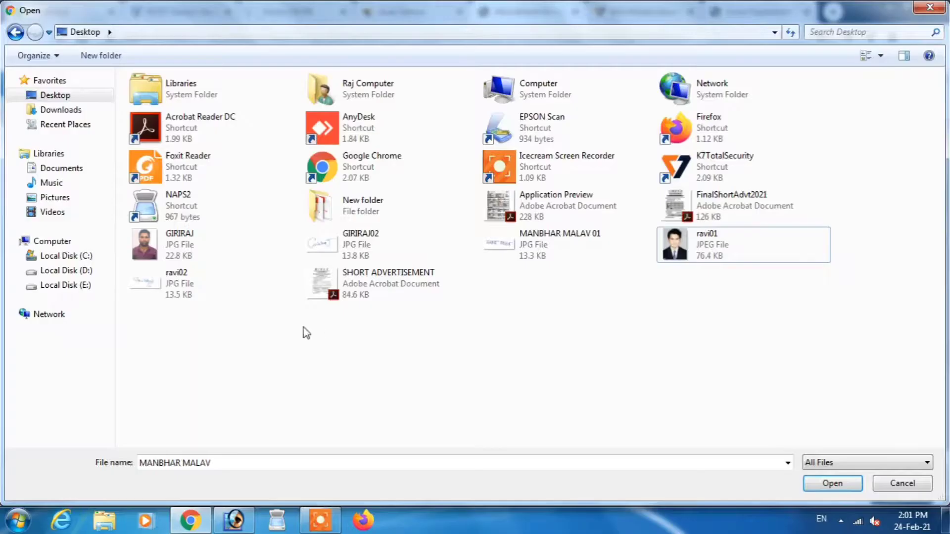
{"action": "double_click", "coordinate": [204, 246]}
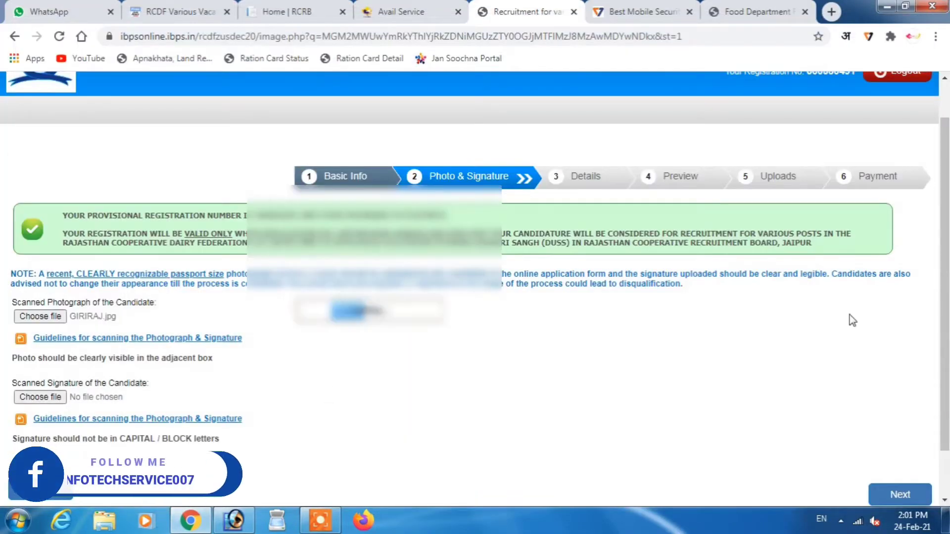
- Upload the scanned signature image and continue to the Details step
{"action": "scroll", "coordinate": [475, 290], "scroll_direction": "down", "scroll_amount": 1}
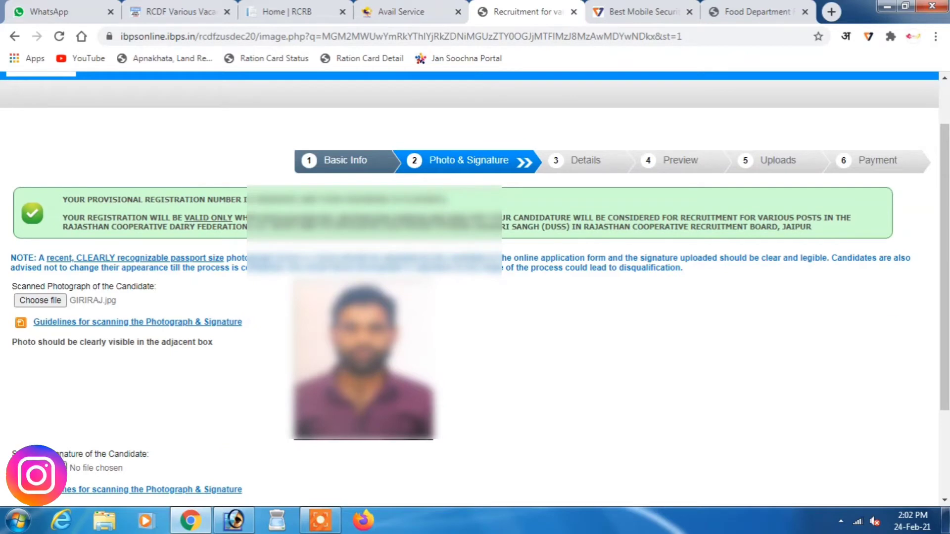
{"action": "left_click", "coordinate": [40, 467]}
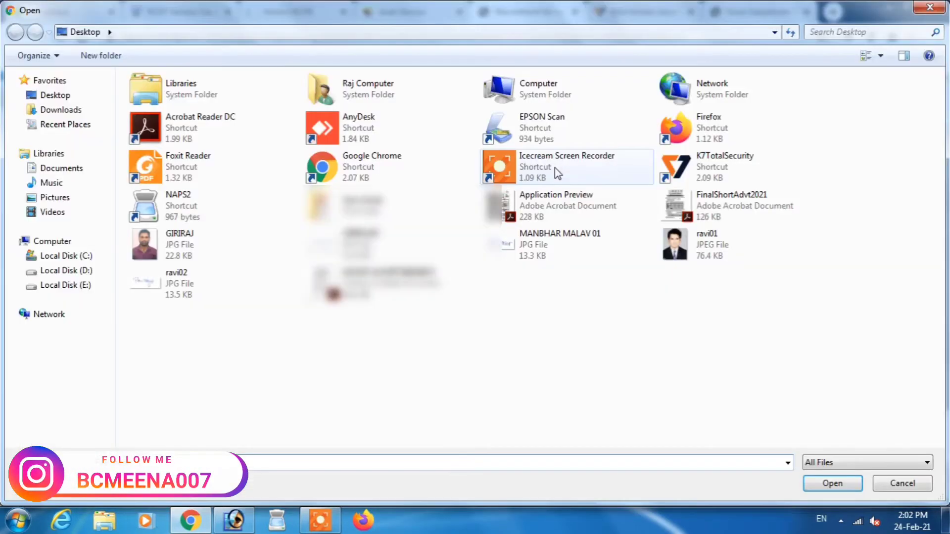
{"action": "double_click", "coordinate": [362, 245]}
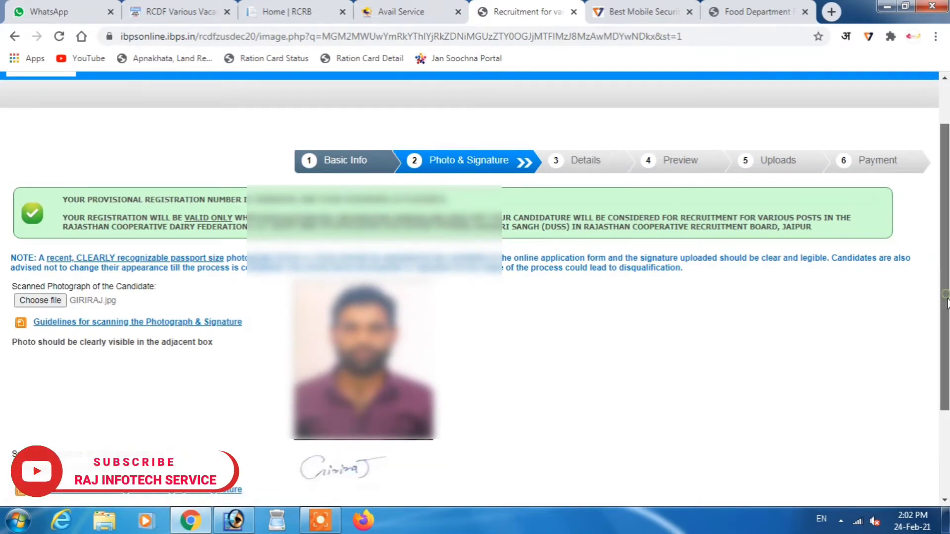
{"action": "scroll", "coordinate": [946, 299], "scroll_direction": "down", "scroll_amount": 2}
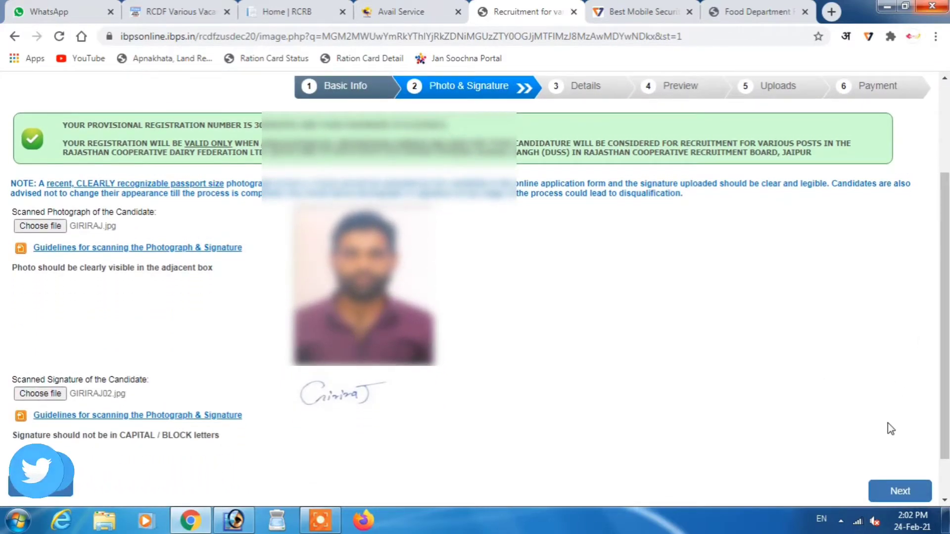
{"action": "left_click", "coordinate": [900, 491]}
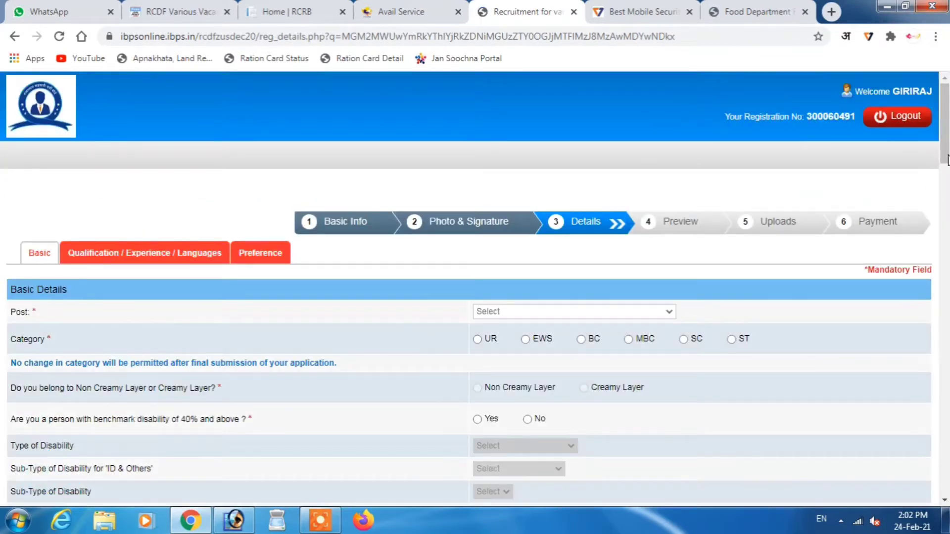
- Select Dairy Technician from the Post dropdown
{"action": "scroll", "coordinate": [945, 132], "scroll_direction": "down", "scroll_amount": 2}
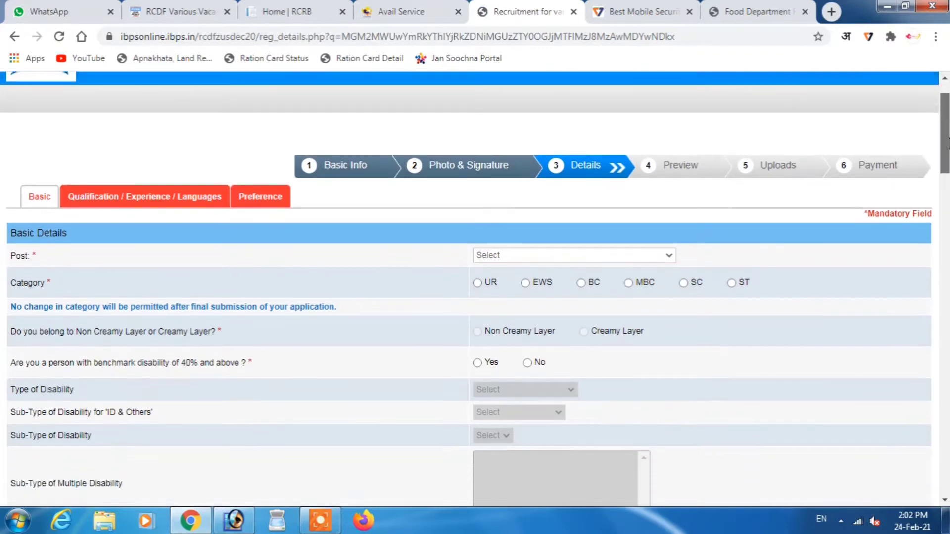
{"action": "scroll", "coordinate": [475, 289], "scroll_direction": "up", "scroll_amount": 2}
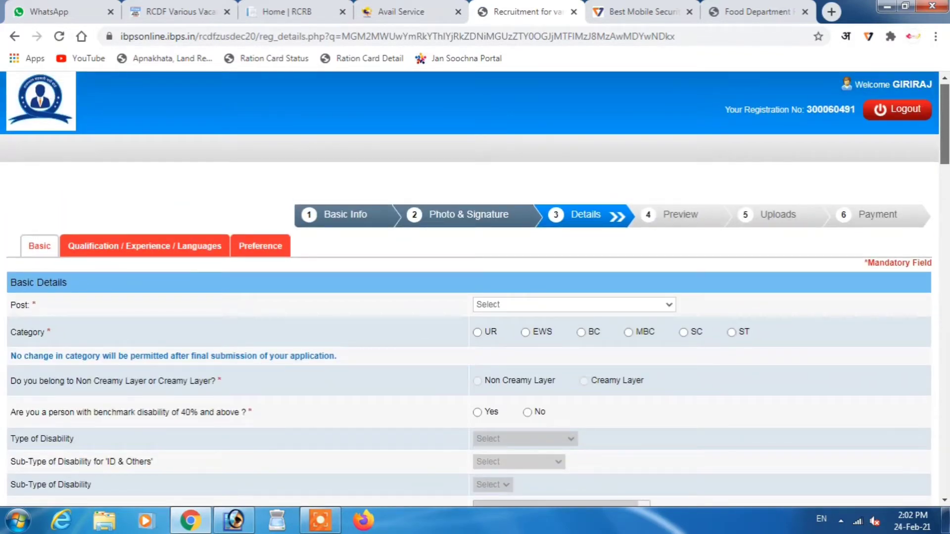
{"action": "scroll", "coordinate": [475, 290], "scroll_direction": "down", "scroll_amount": 3}
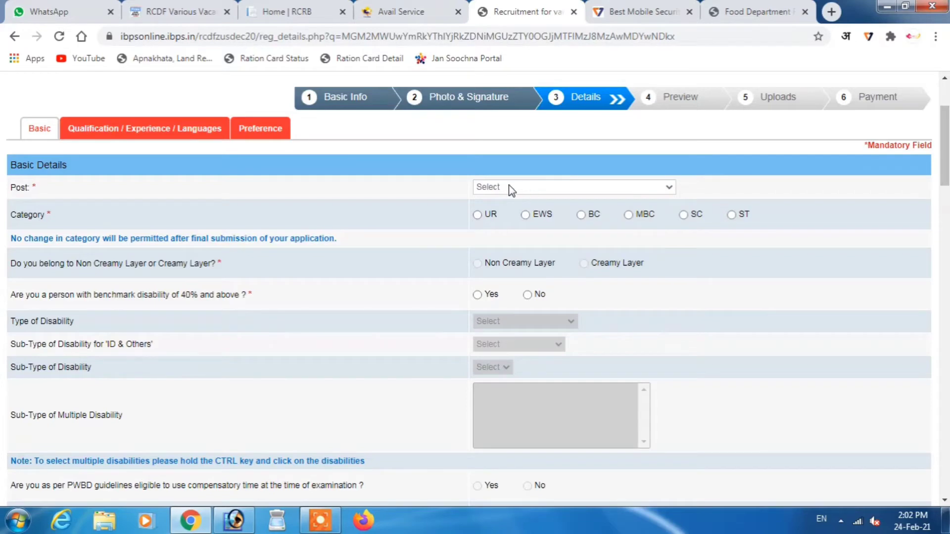
{"action": "left_click", "coordinate": [509, 187]}
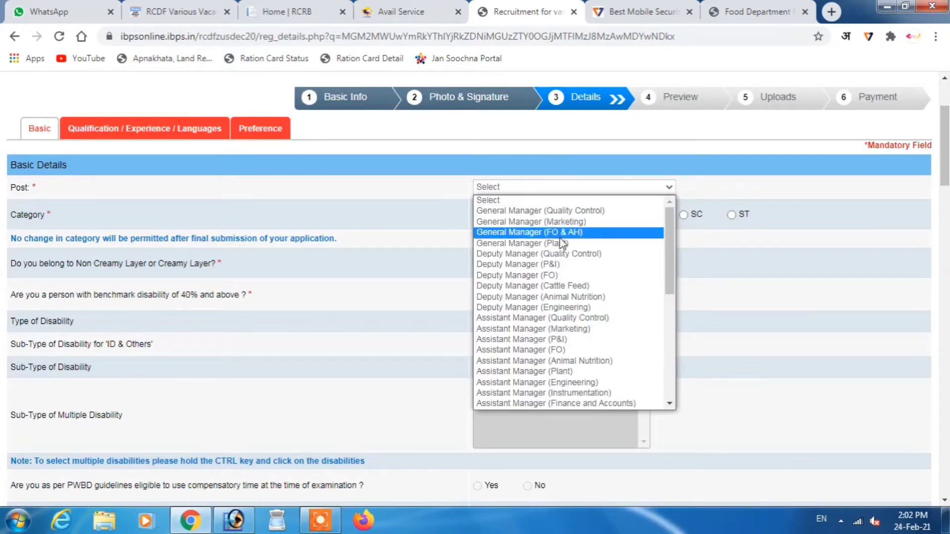
{"action": "left_click_drag", "start_coordinate": [672, 277], "coordinate": [673, 352]}
{"action": "left_click_drag", "start_coordinate": [670, 357], "coordinate": [669, 382]}
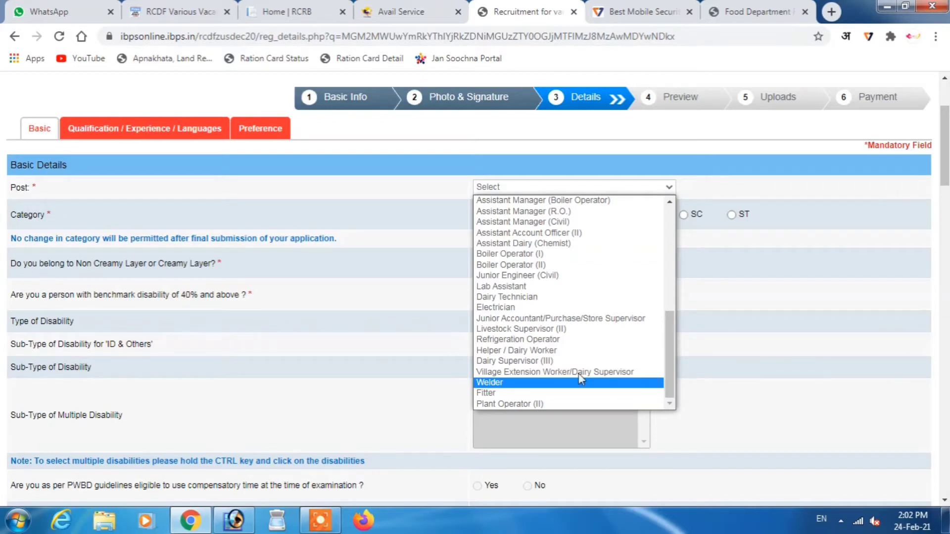
{"action": "left_click", "coordinate": [502, 298]}
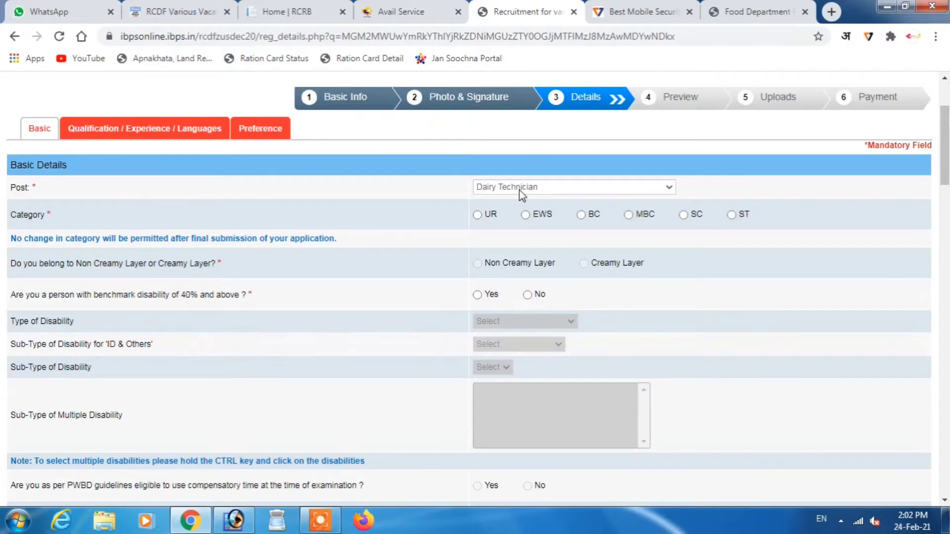
- Set category to ST, dismiss the warning, and answer No to benchmark disability
{"action": "left_click", "coordinate": [731, 215]}
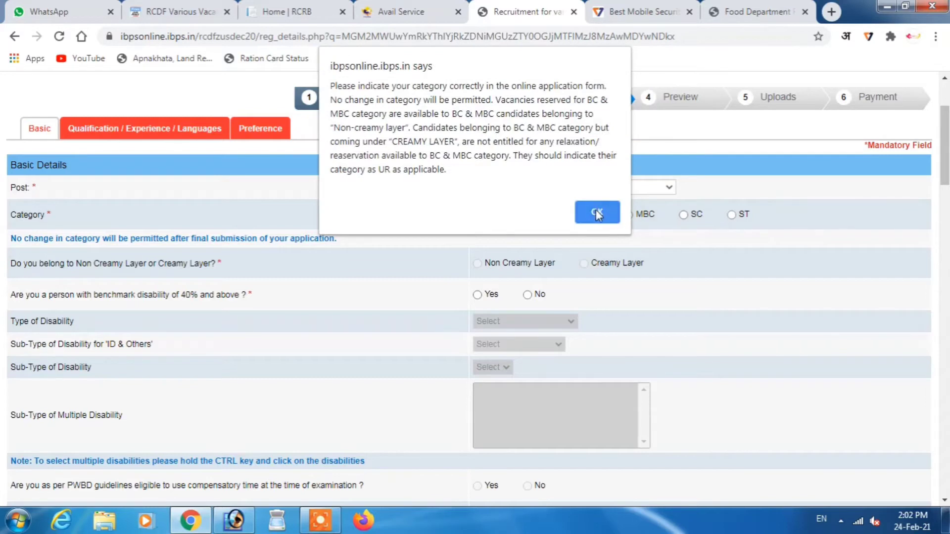
{"action": "left_click", "coordinate": [597, 213]}
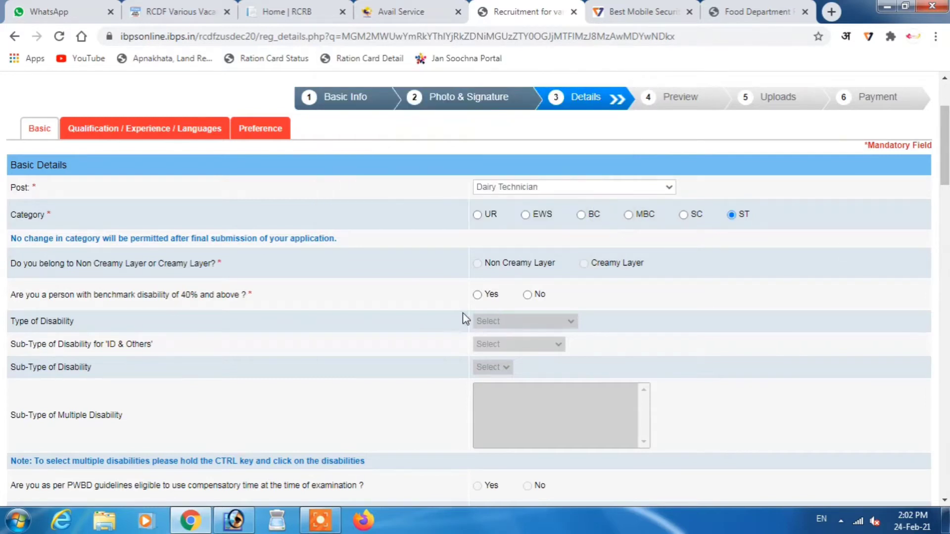
{"action": "left_click", "coordinate": [528, 295]}
- Choose Hindu religion; answer No to minority, RCDF staff and reservationist list, NA for widow/divorced
{"action": "left_click_drag", "start_coordinate": [945, 176], "coordinate": [936, 237]}
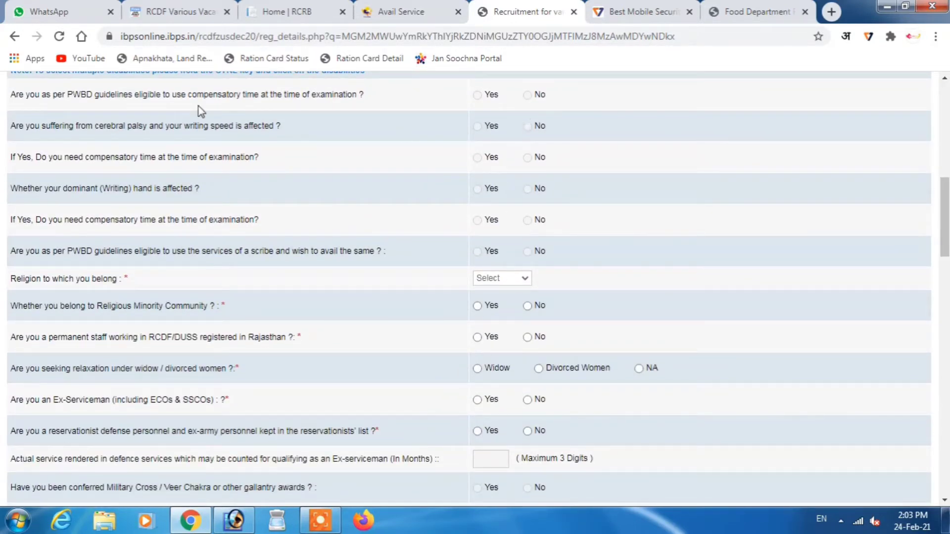
{"action": "left_click", "coordinate": [503, 279]}
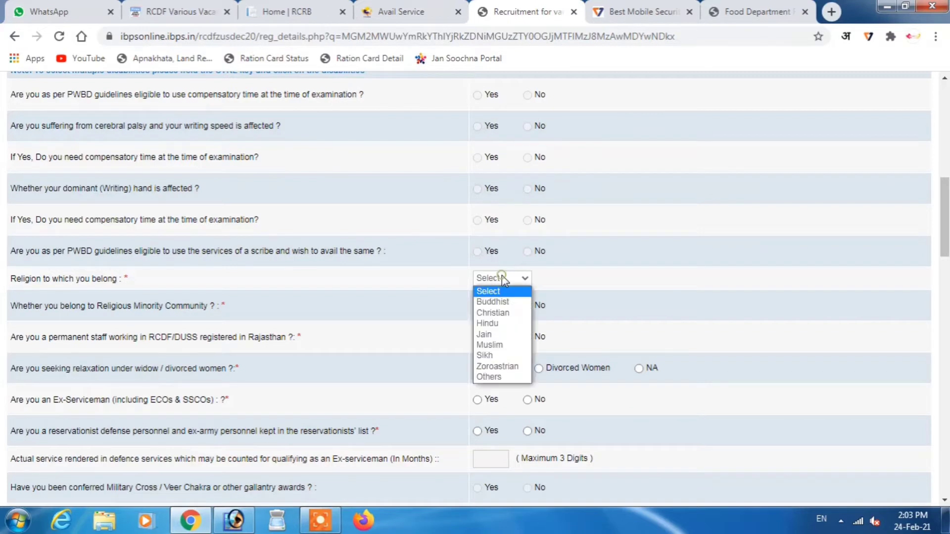
{"action": "left_click", "coordinate": [488, 326]}
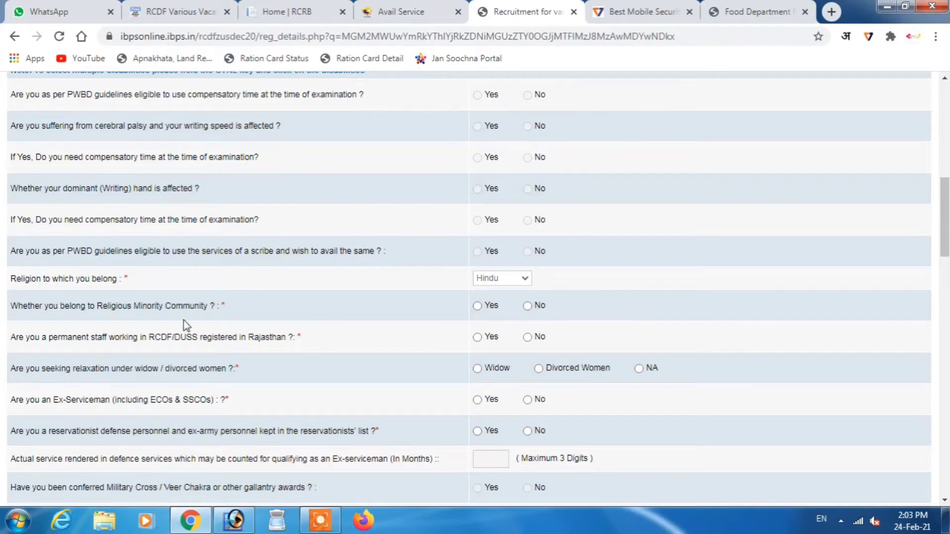
{"action": "left_click", "coordinate": [528, 306]}
{"action": "left_click", "coordinate": [529, 337]}
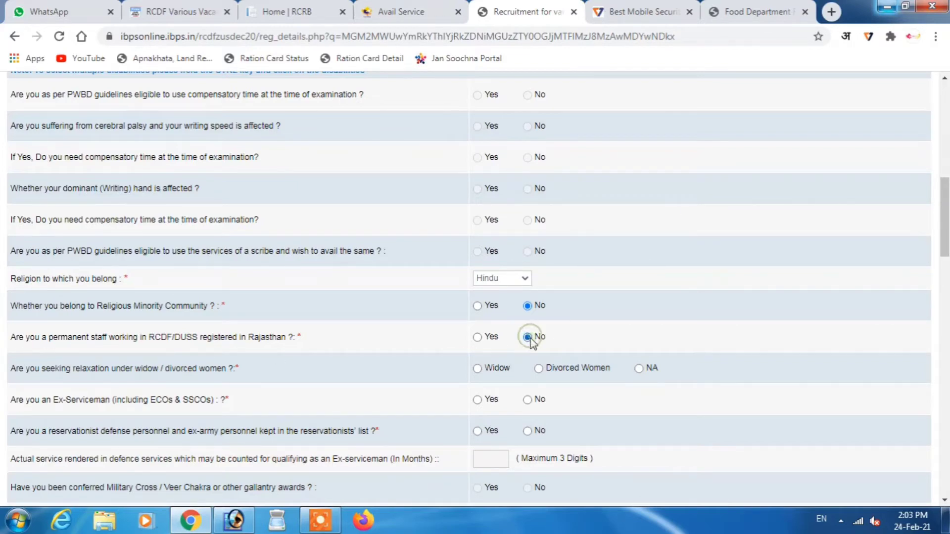
{"action": "left_click", "coordinate": [639, 368]}
{"action": "left_click", "coordinate": [528, 430]}
- Answer No to sports person, Yes to Rajasthan domicile, set Male, Indian nationality and Kota exam centre
{"action": "left_click_drag", "start_coordinate": [945, 233], "coordinate": [942, 294]}
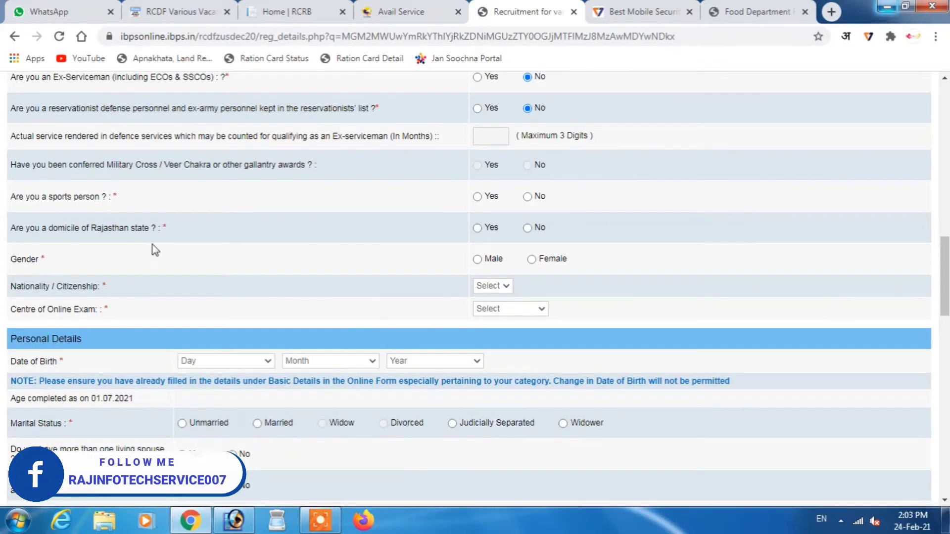
{"action": "left_click", "coordinate": [527, 196]}
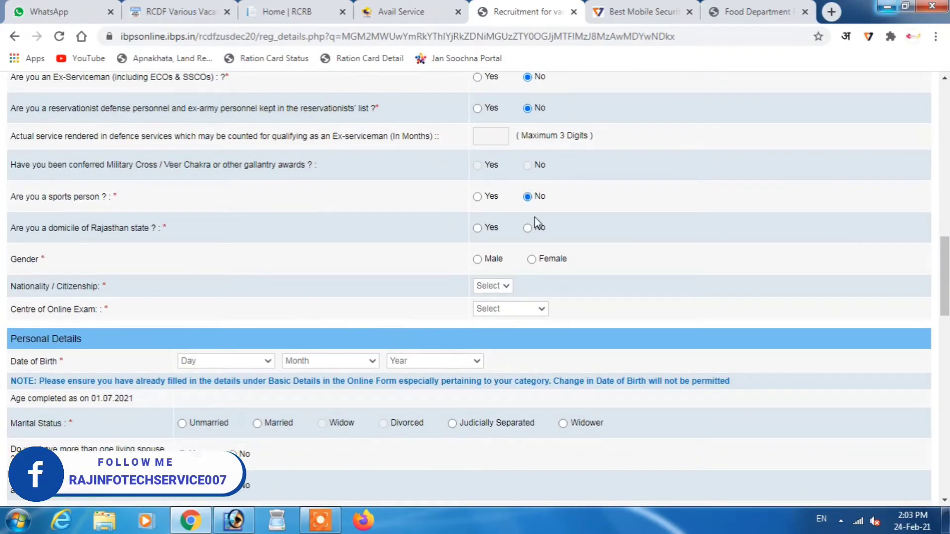
{"action": "left_click", "coordinate": [477, 229]}
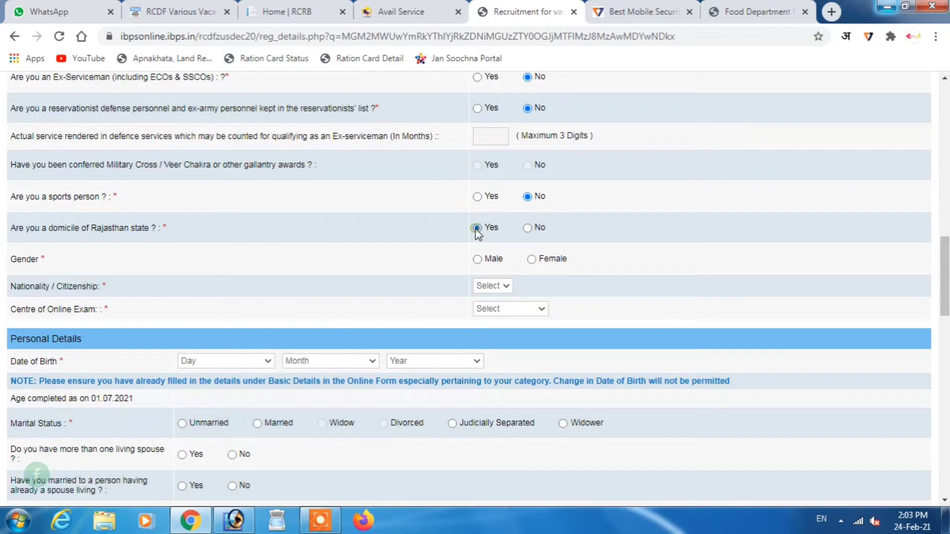
{"action": "left_click", "coordinate": [477, 259]}
{"action": "left_click", "coordinate": [490, 286]}
{"action": "left_click", "coordinate": [488, 308]}
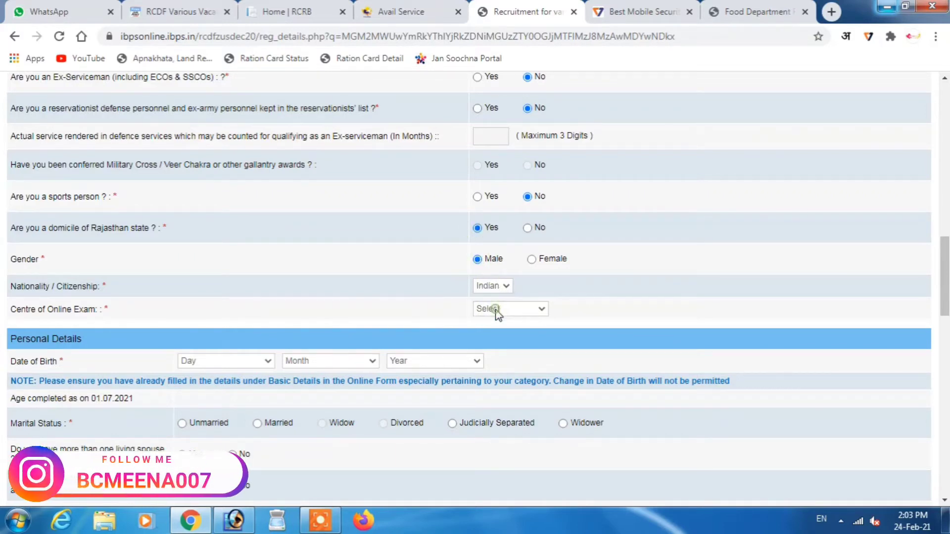
{"action": "left_click", "coordinate": [497, 312]}
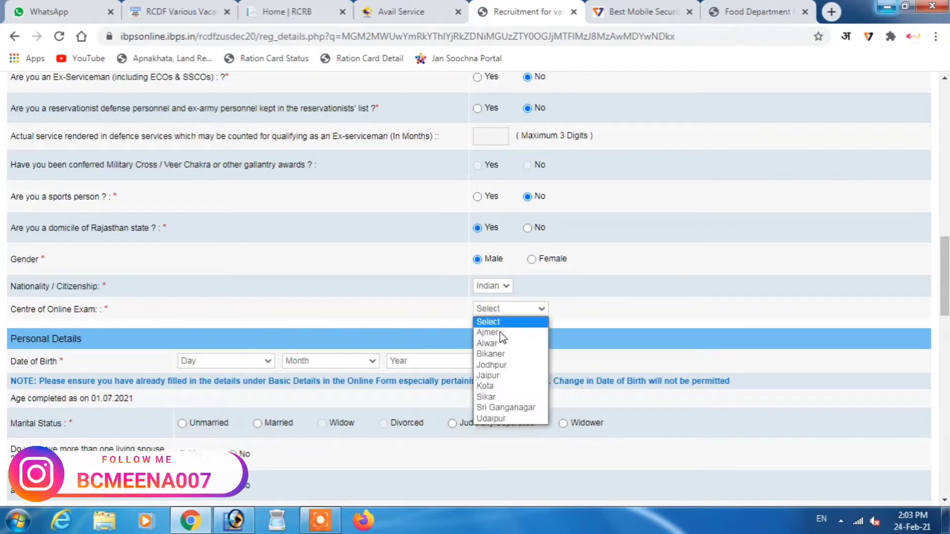
{"action": "left_click", "coordinate": [498, 384]}
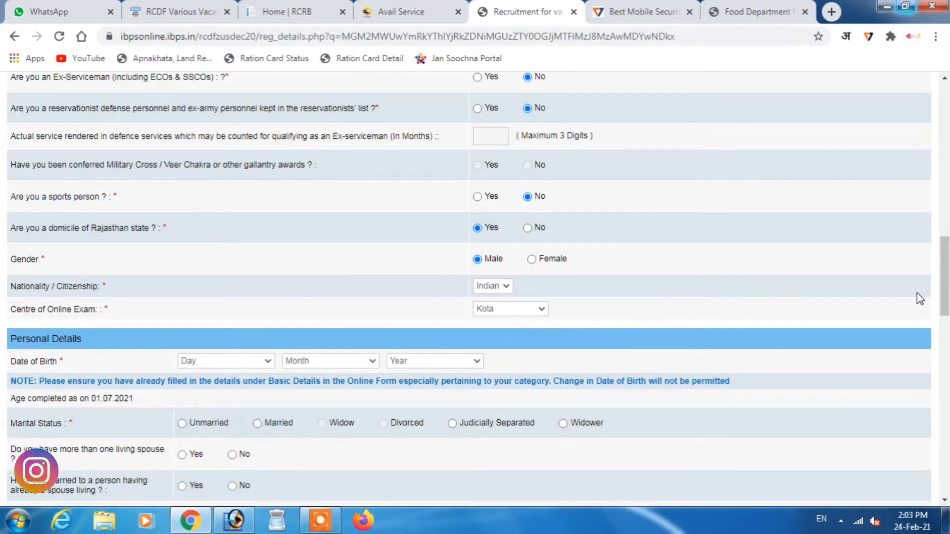
{"action": "scroll", "coordinate": [945, 282], "scroll_direction": "down", "scroll_amount": 2}
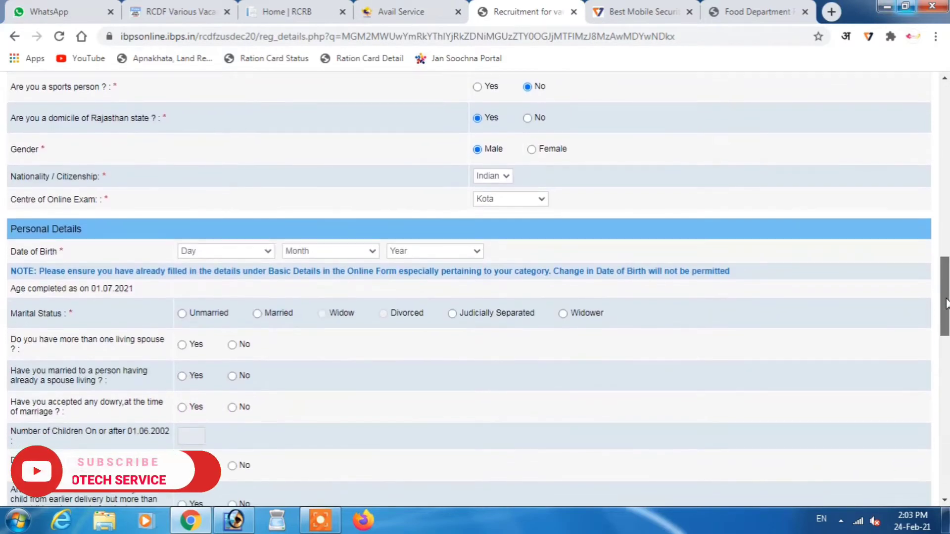
{"action": "left_click", "coordinate": [230, 247]}
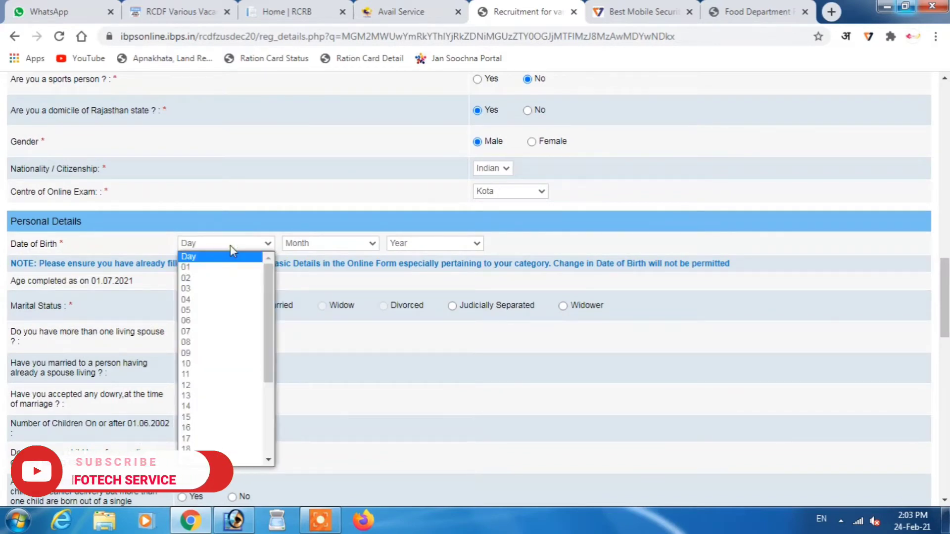
{"action": "type", "text": "11"}
{"action": "key", "text": "Return"}
{"action": "left_click", "coordinate": [331, 244]}
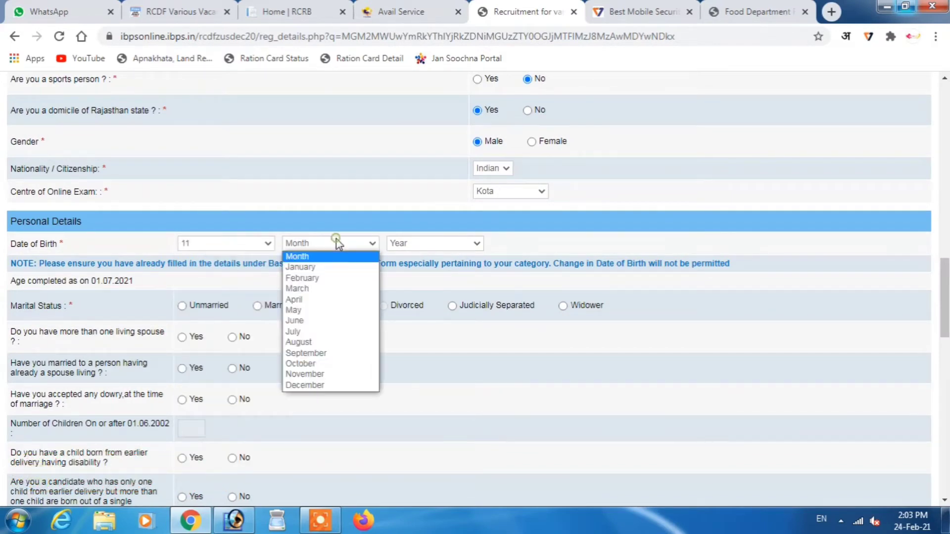
{"action": "left_click", "coordinate": [315, 345]}
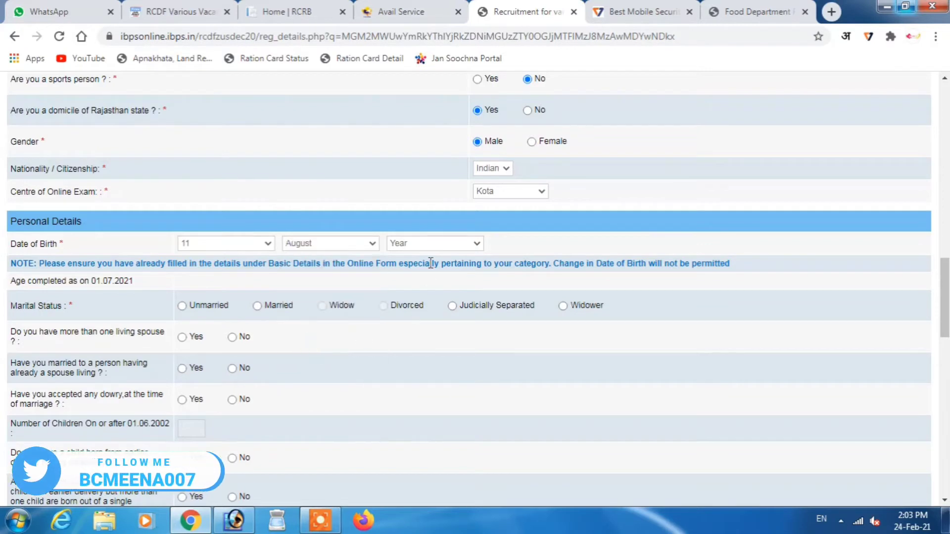
{"action": "left_click", "coordinate": [438, 245]}
{"action": "type", "text": "1994"}
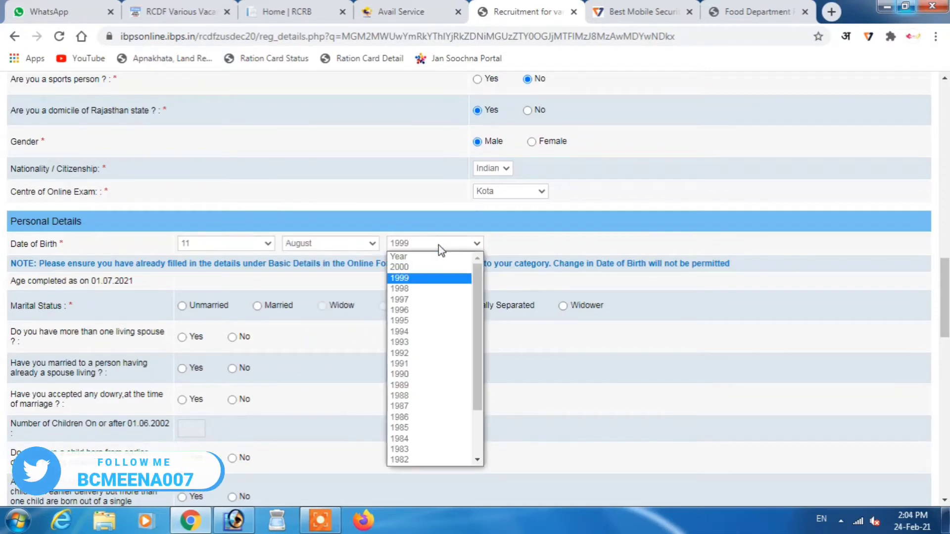
{"action": "key", "text": "Return"}
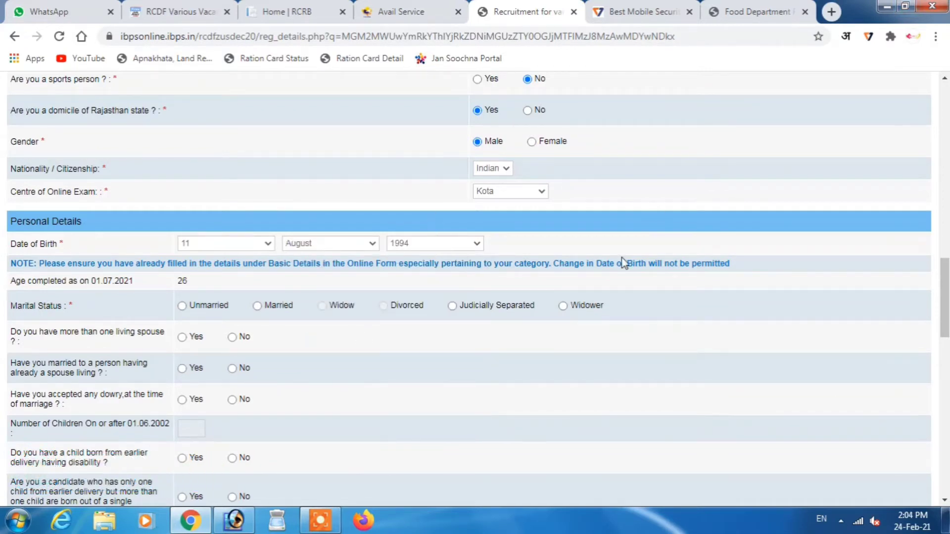
- Mark the marital status as Unmarried
{"action": "left_click", "coordinate": [712, 226]}
{"action": "left_click", "coordinate": [182, 306]}
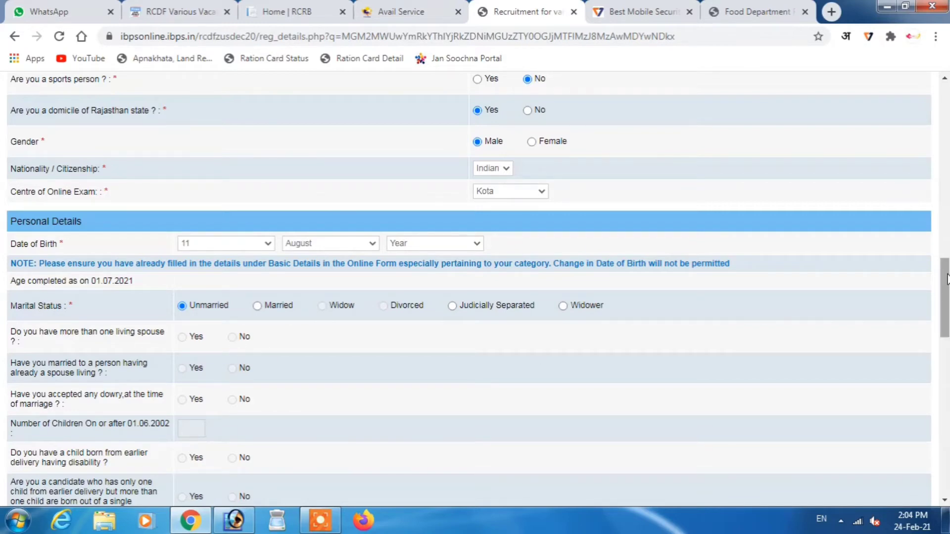
{"action": "left_click_drag", "start_coordinate": [945, 278], "coordinate": [948, 326]}
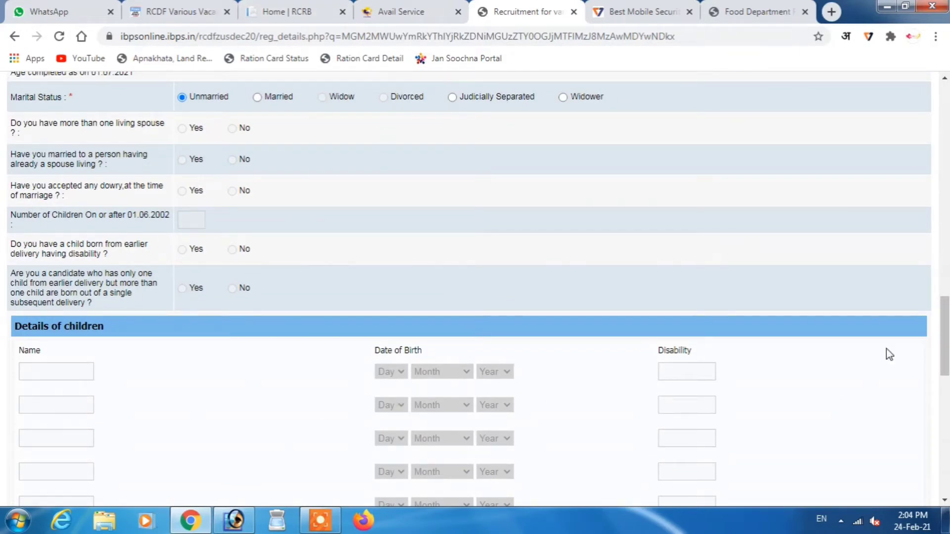
- Enter the father's and mother's names and the three correspondence address lines
{"action": "left_click_drag", "start_coordinate": [943, 339], "coordinate": [947, 422]}
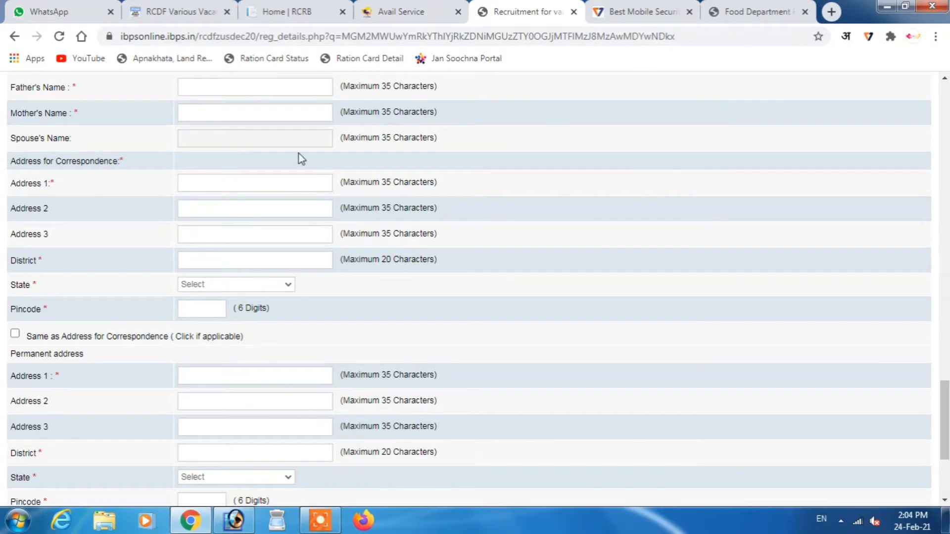
{"action": "left_click", "coordinate": [270, 88]}
{"action": "type", "text": "BAI"}
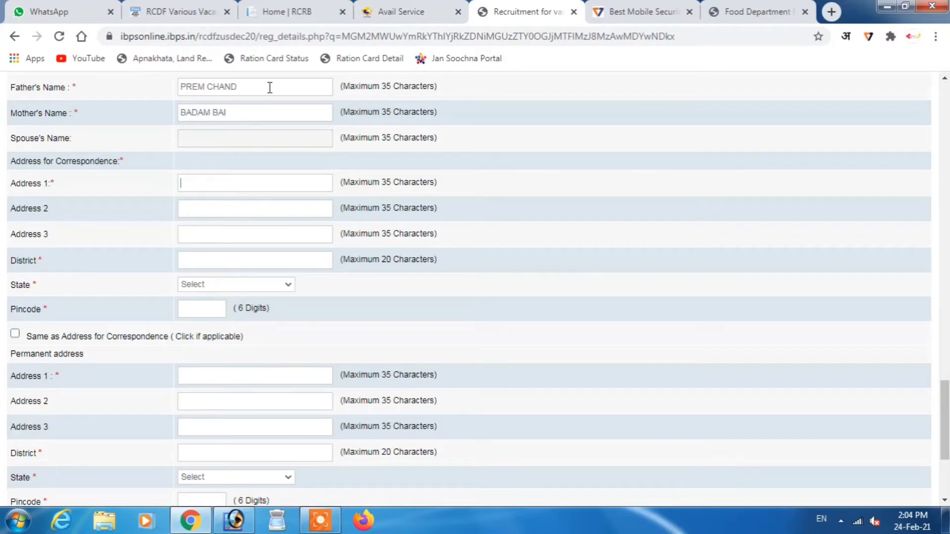
{"action": "key", "text": "Tab"}
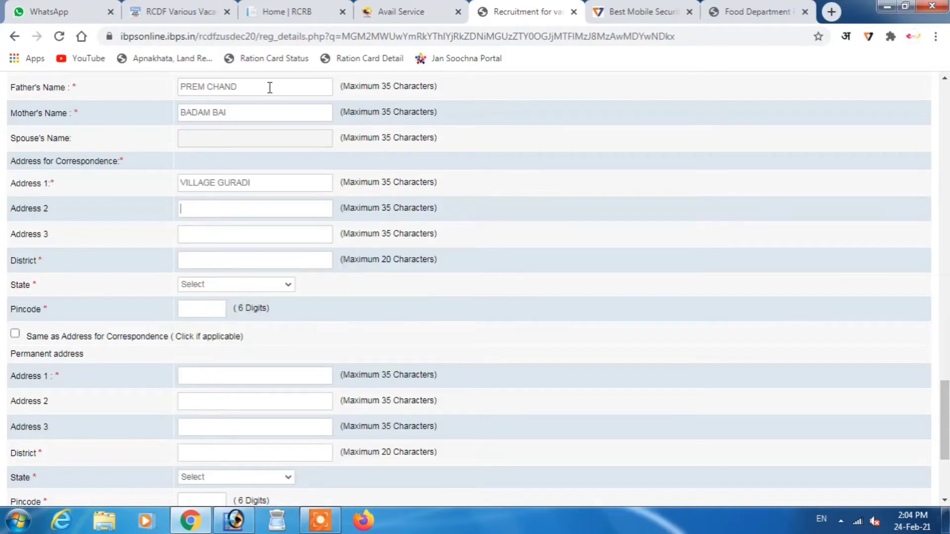
{"action": "key", "text": "Tab"}
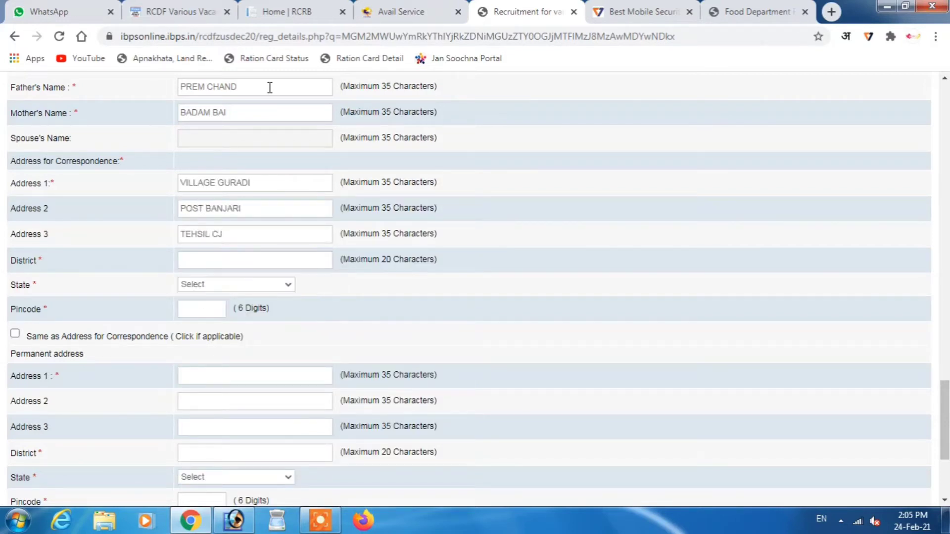
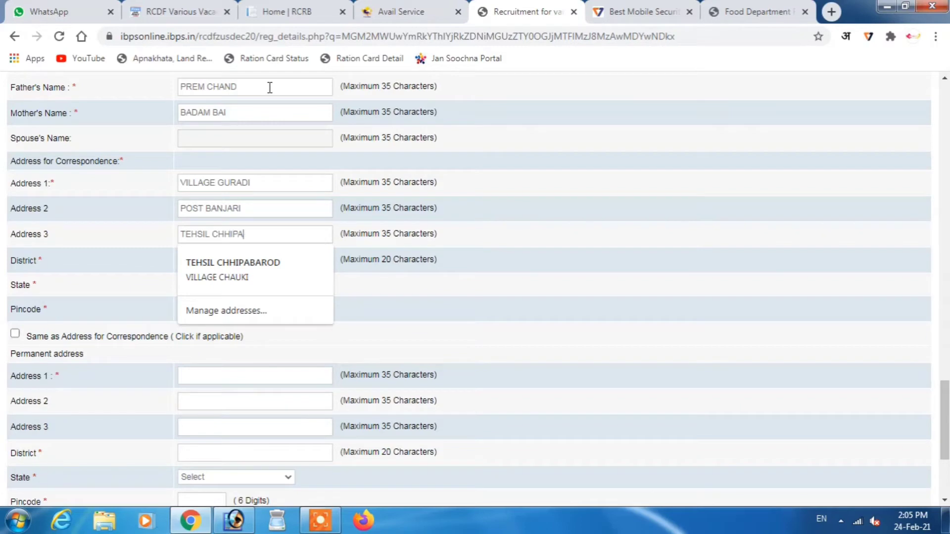
- Fill in the district, choose RAJASTHAN as the state, and enter the pincode
{"action": "key", "text": "Tab"}
{"action": "type", "text": "BARAN"}
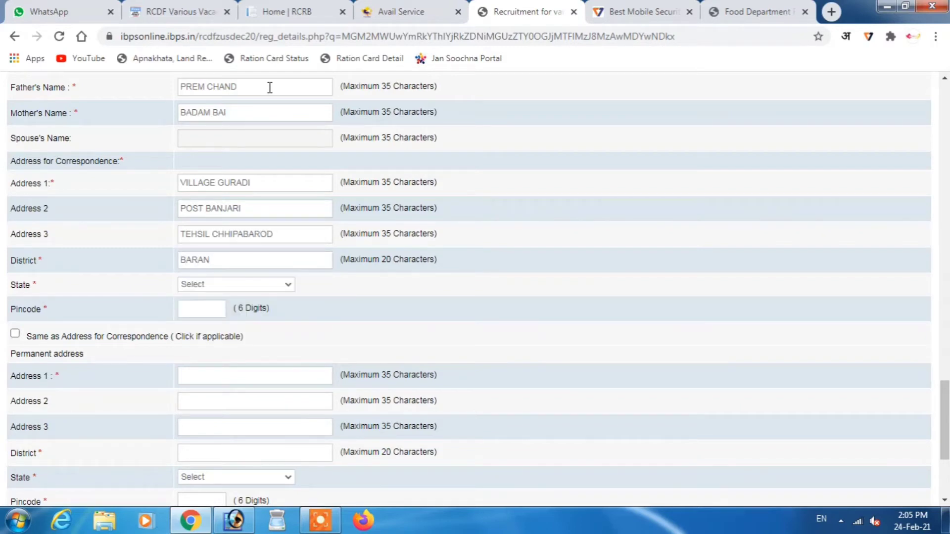
{"action": "left_click", "coordinate": [216, 290]}
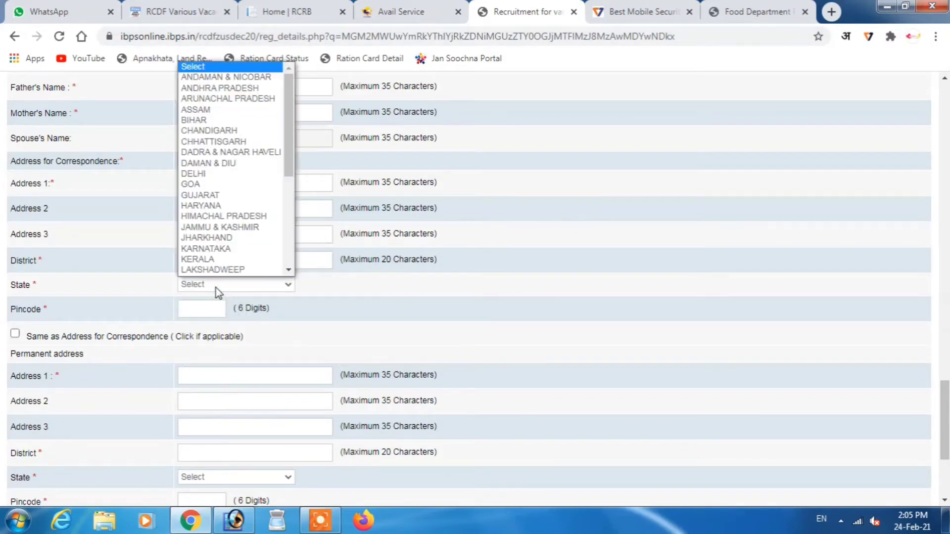
{"action": "key", "text": "r"}
{"action": "key", "text": "Return"}
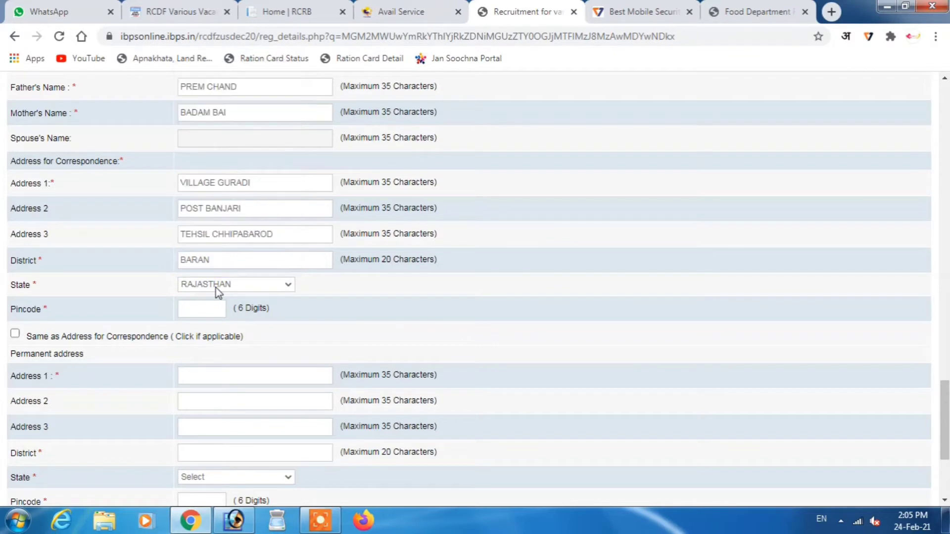
{"action": "left_click", "coordinate": [208, 310]}
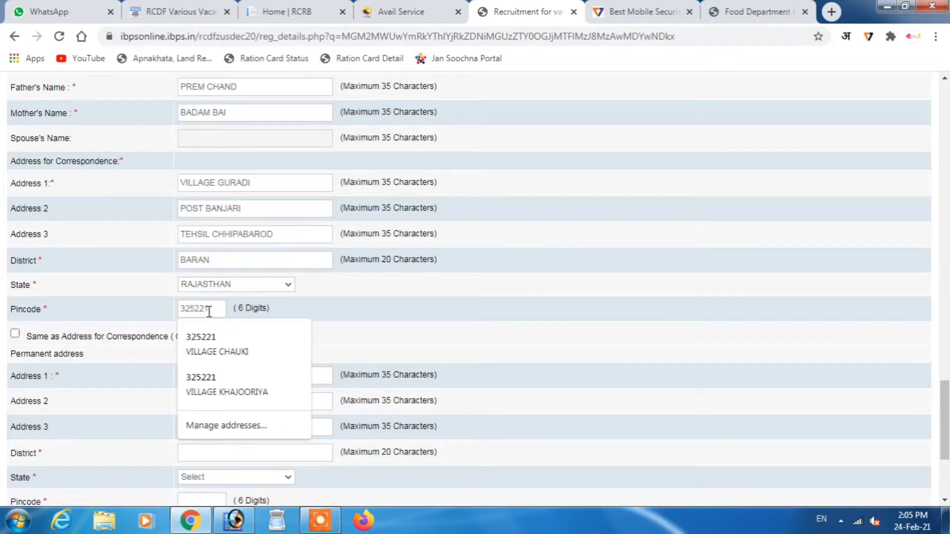
{"action": "type", "text": "325221"}
{"action": "left_click", "coordinate": [462, 329]}
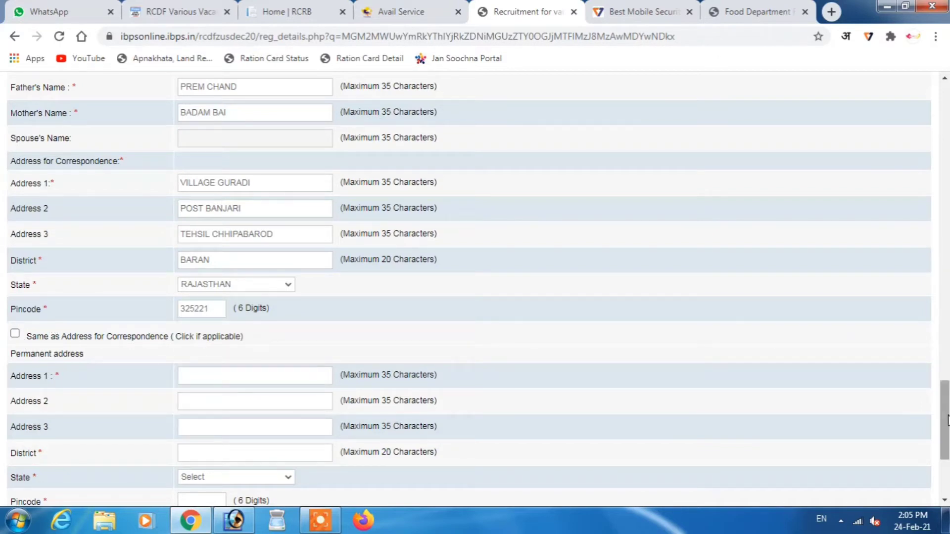
{"action": "scroll", "coordinate": [946, 419], "scroll_direction": "down", "scroll_amount": 2}
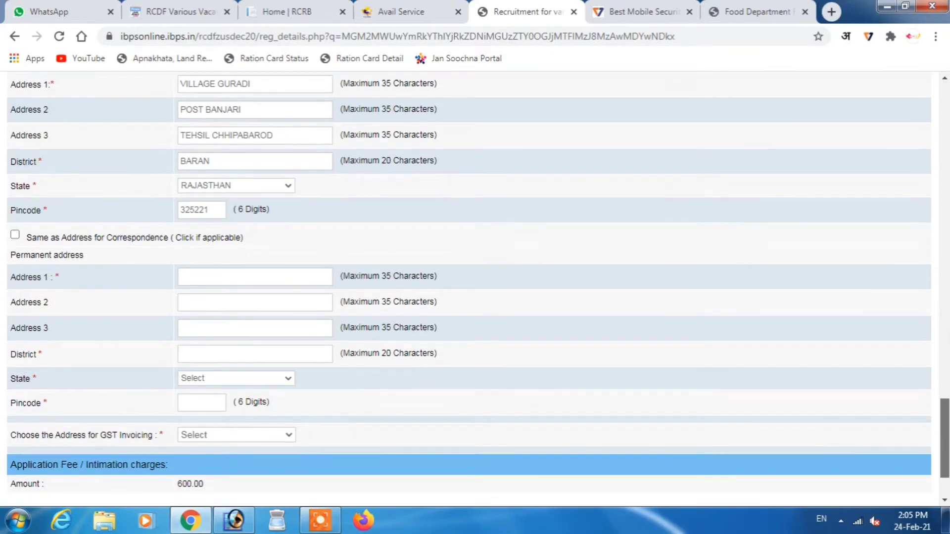
- Copy the correspondence address into the permanent address and attempt to save Basic Details
{"action": "scroll", "coordinate": [946, 420], "scroll_direction": "down", "scroll_amount": 1}
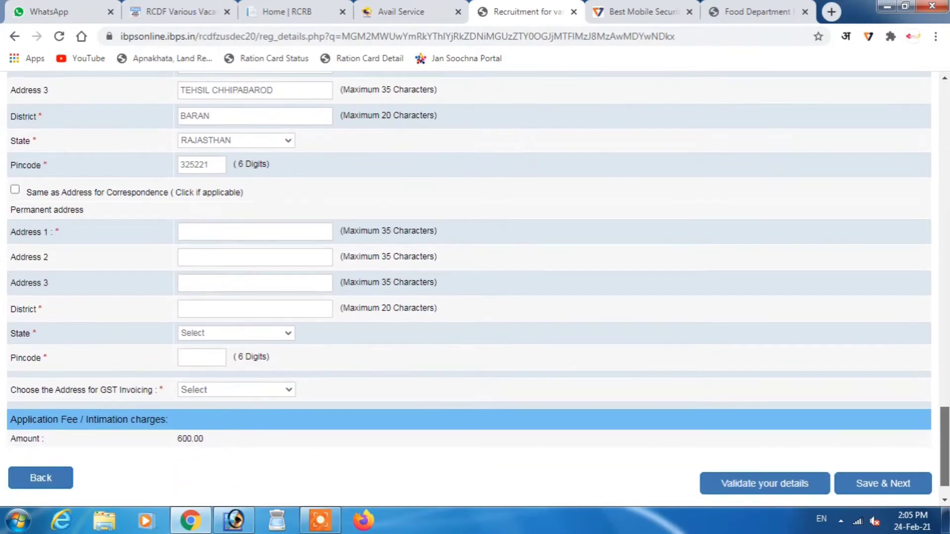
{"action": "scroll", "coordinate": [946, 420], "scroll_direction": "up", "scroll_amount": 1}
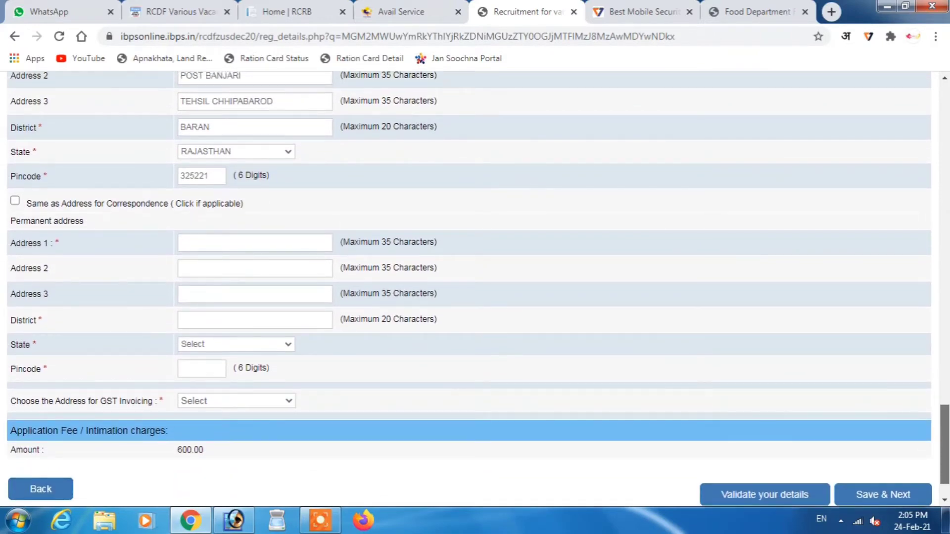
{"action": "scroll", "coordinate": [946, 420], "scroll_direction": "down", "scroll_amount": 1}
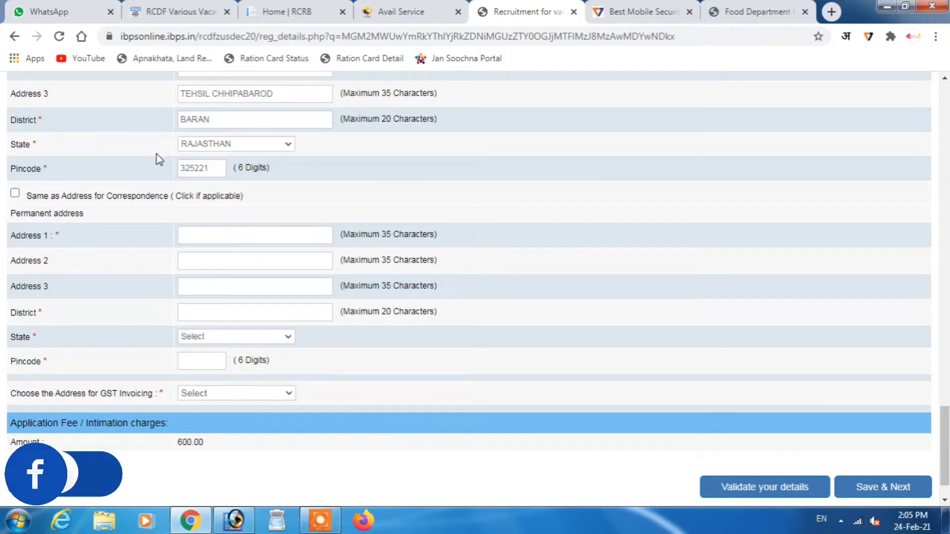
{"action": "left_click", "coordinate": [15, 193]}
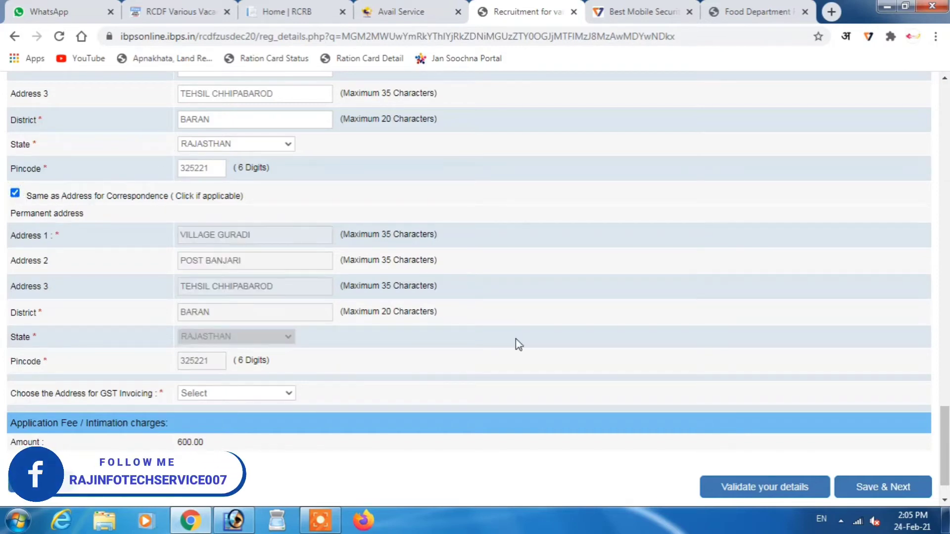
{"action": "left_click", "coordinate": [640, 284]}
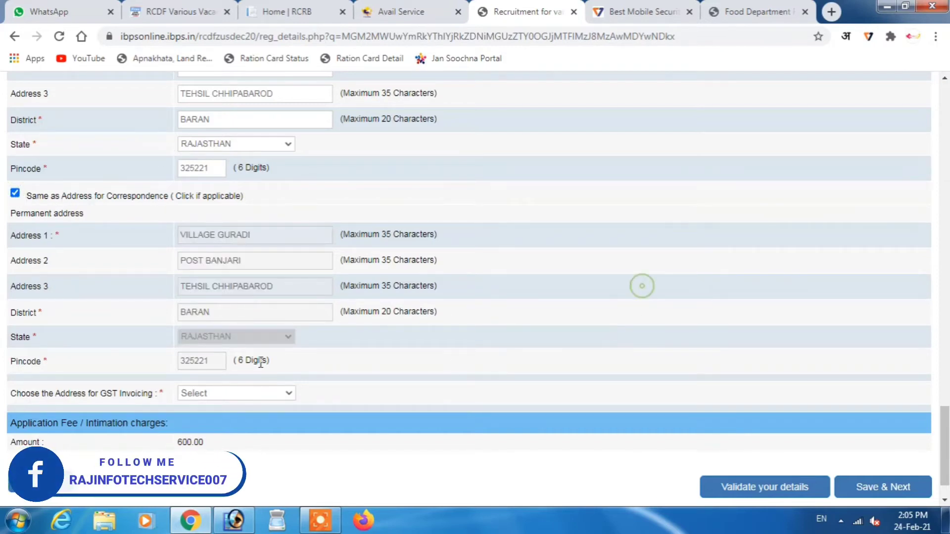
{"action": "left_click", "coordinate": [879, 490]}
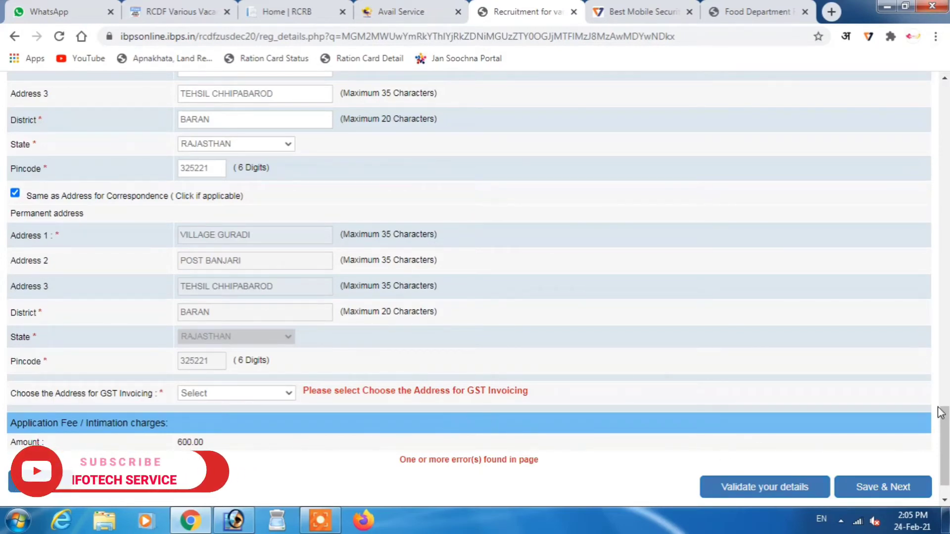
- Set the birth year to 1994 so the age gets calculated
{"action": "scroll", "coordinate": [940, 412], "scroll_direction": "up", "scroll_amount": 1}
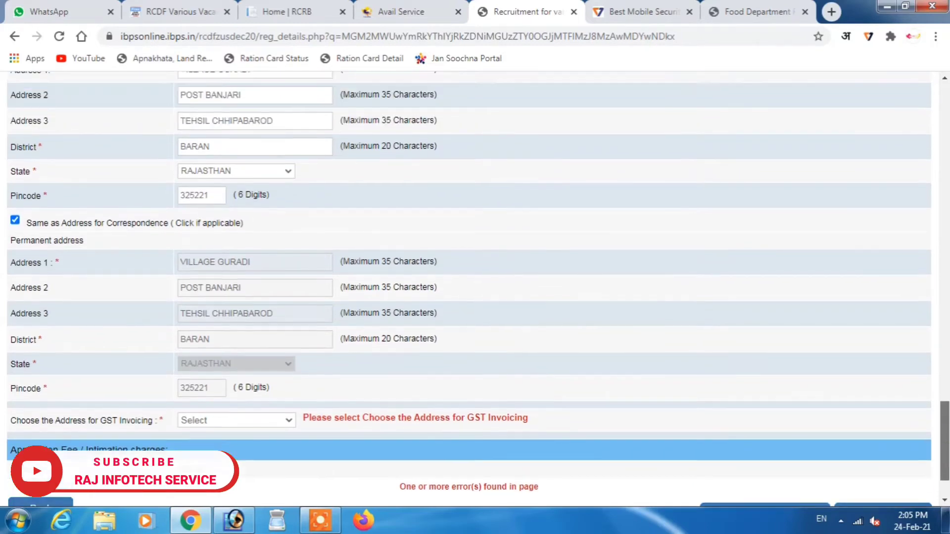
{"action": "scroll", "coordinate": [469, 290], "scroll_direction": "up", "scroll_amount": 15}
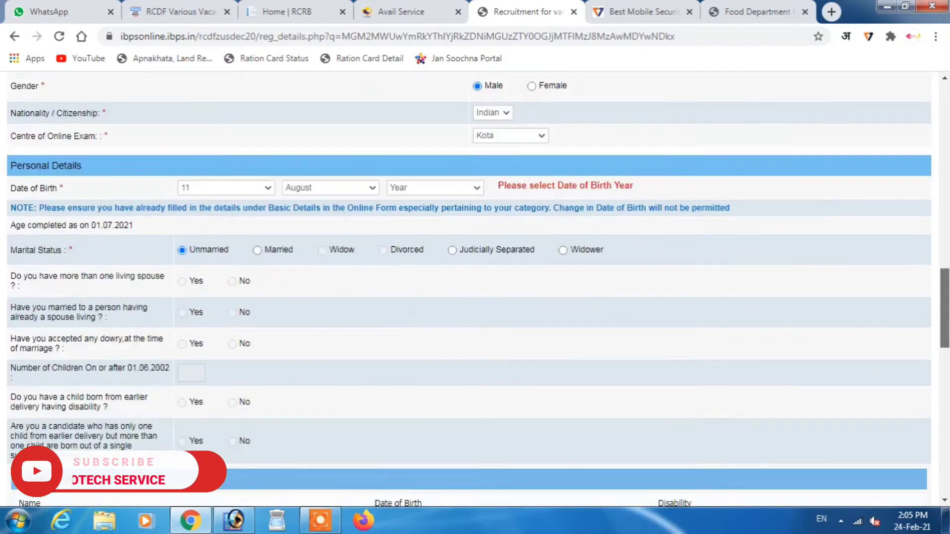
{"action": "scroll", "coordinate": [649, 247], "scroll_direction": "up", "scroll_amount": 1}
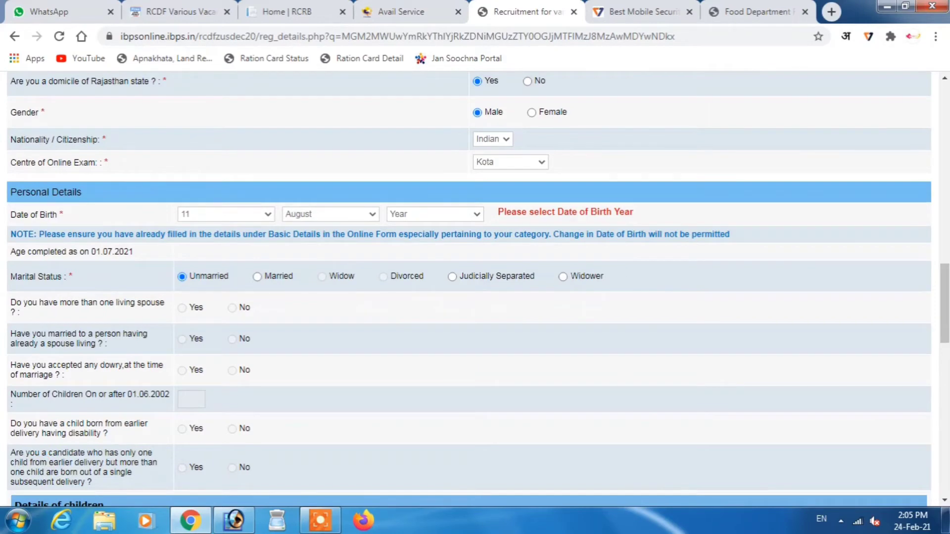
{"action": "left_click", "coordinate": [449, 215]}
{"action": "type", "text": "1994"}
{"action": "key", "text": "Return"}
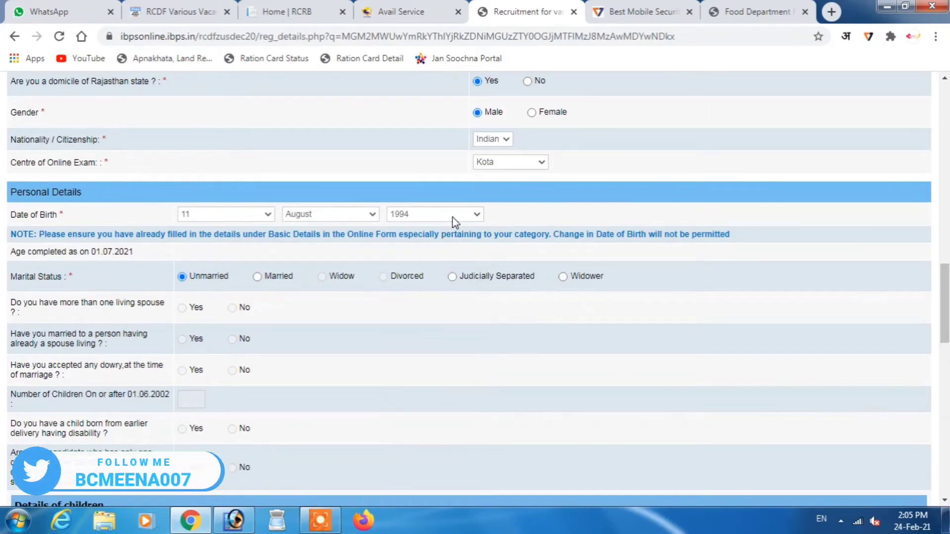
{"action": "left_click", "coordinate": [733, 186]}
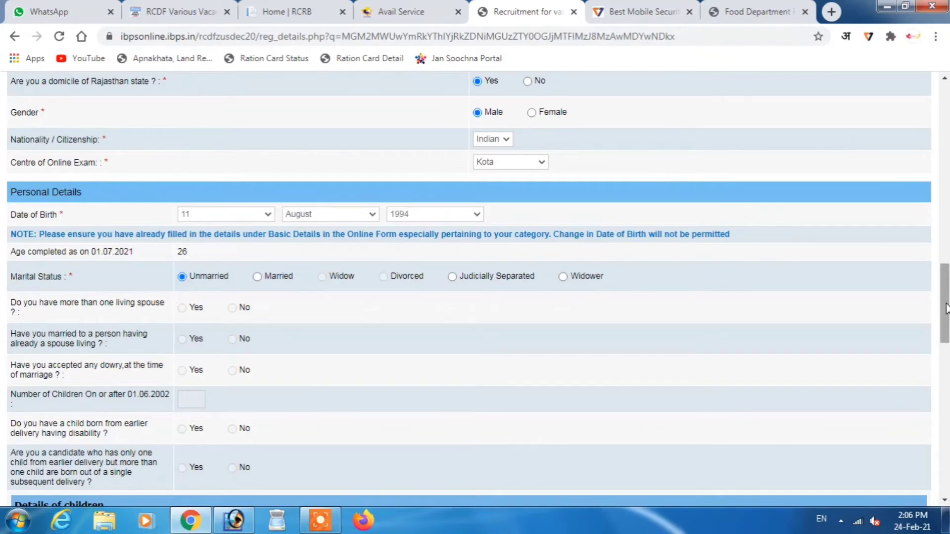
- Choose Permanent Address for GST invoicing and save Basic Details
{"action": "left_click_drag", "start_coordinate": [945, 309], "coordinate": [946, 309]}
{"action": "scroll", "coordinate": [946, 296], "scroll_direction": "up", "scroll_amount": 2}
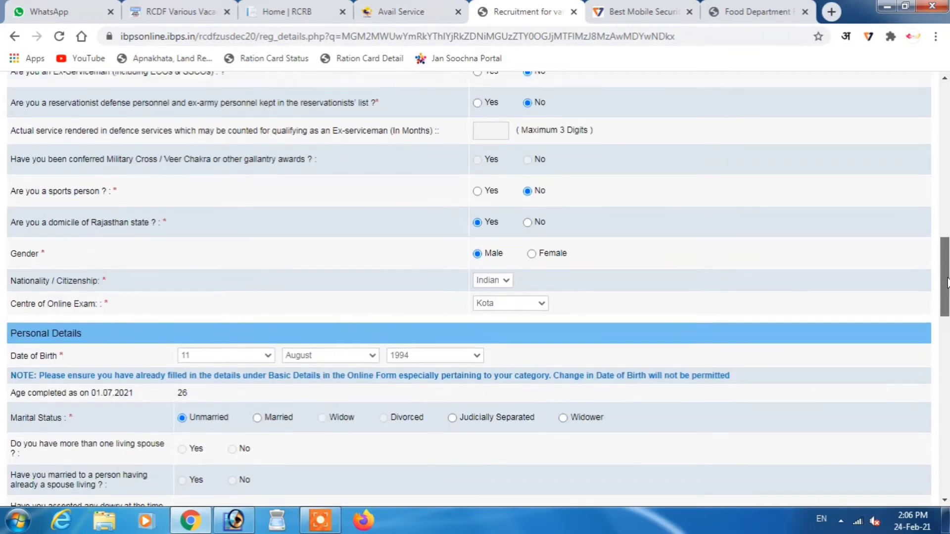
{"action": "left_click_drag", "start_coordinate": [947, 282], "coordinate": [948, 253]}
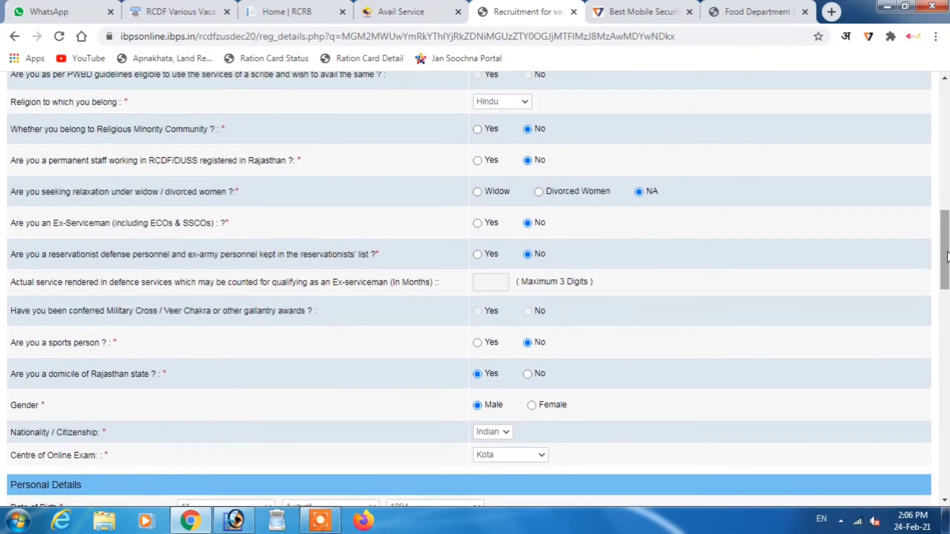
{"action": "key", "text": "ctrl+f"}
{"action": "type", "text": "GST"}
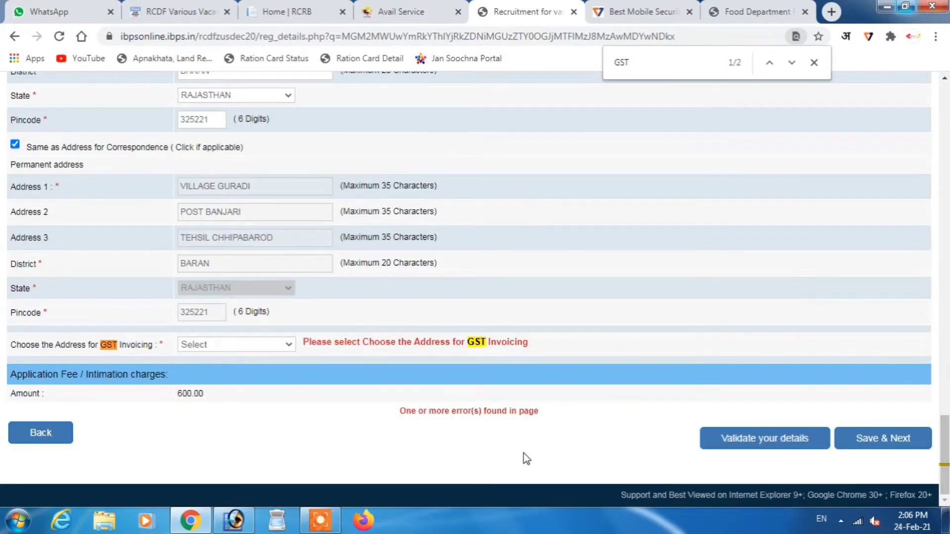
{"action": "left_click", "coordinate": [814, 62]}
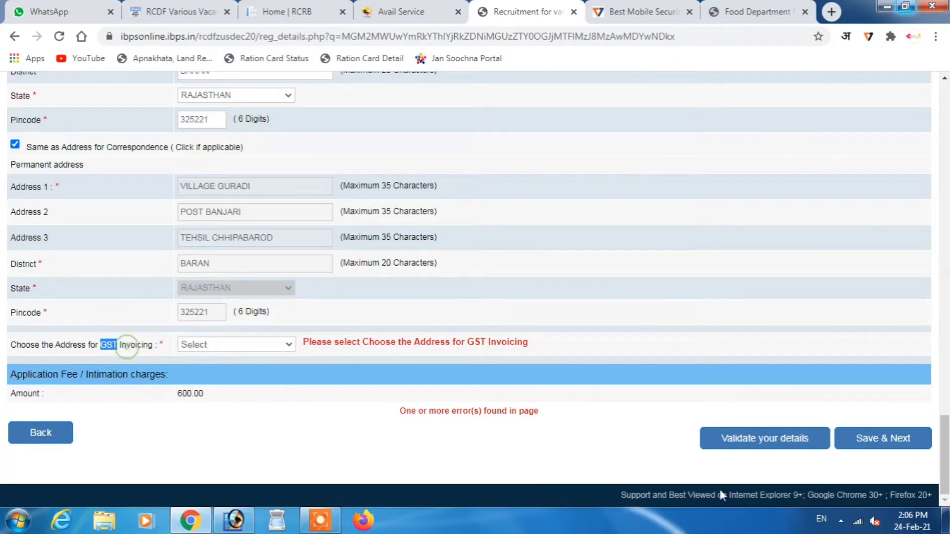
{"action": "scroll", "coordinate": [948, 460], "scroll_direction": "up", "scroll_amount": 1}
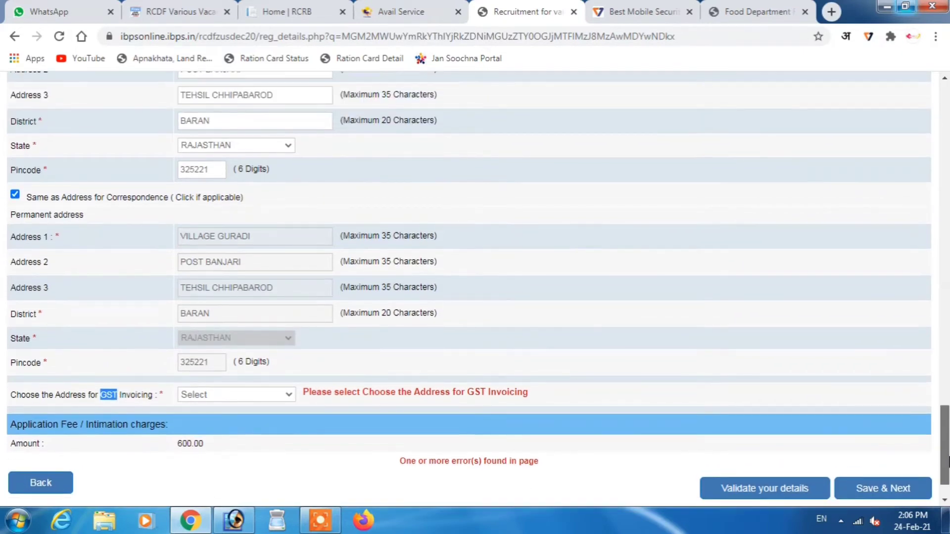
{"action": "scroll", "coordinate": [947, 460], "scroll_direction": "down", "scroll_amount": 1}
{"action": "scroll", "coordinate": [945, 460], "scroll_direction": "up", "scroll_amount": 1}
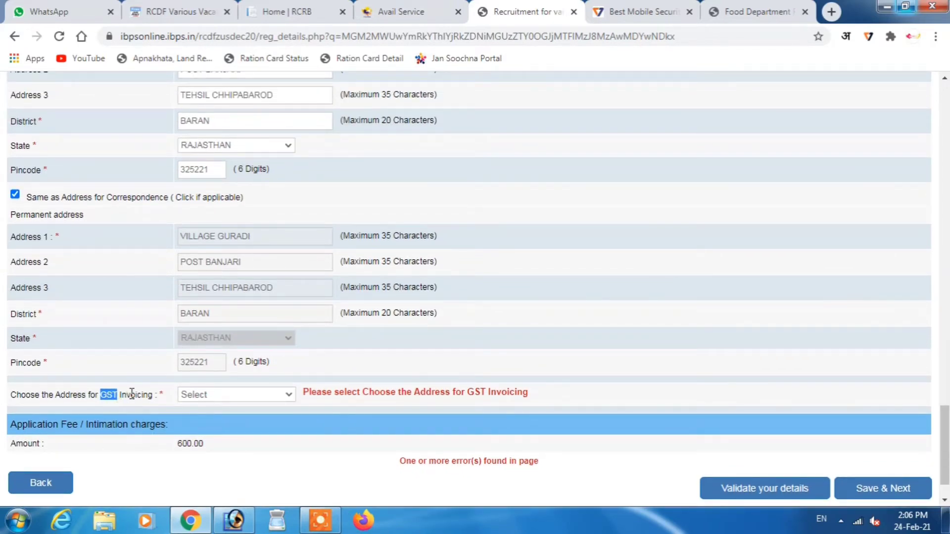
{"action": "left_click", "coordinate": [226, 395]}
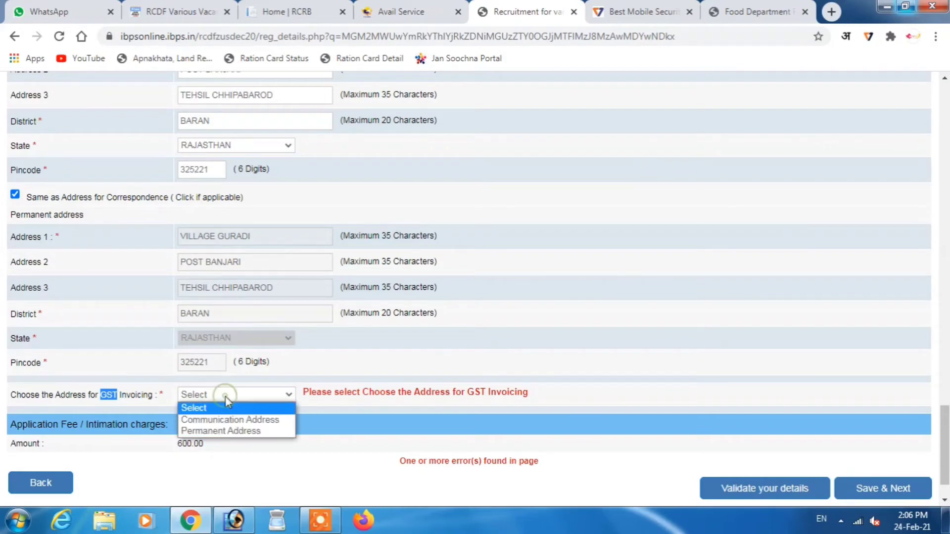
{"action": "left_click", "coordinate": [231, 431]}
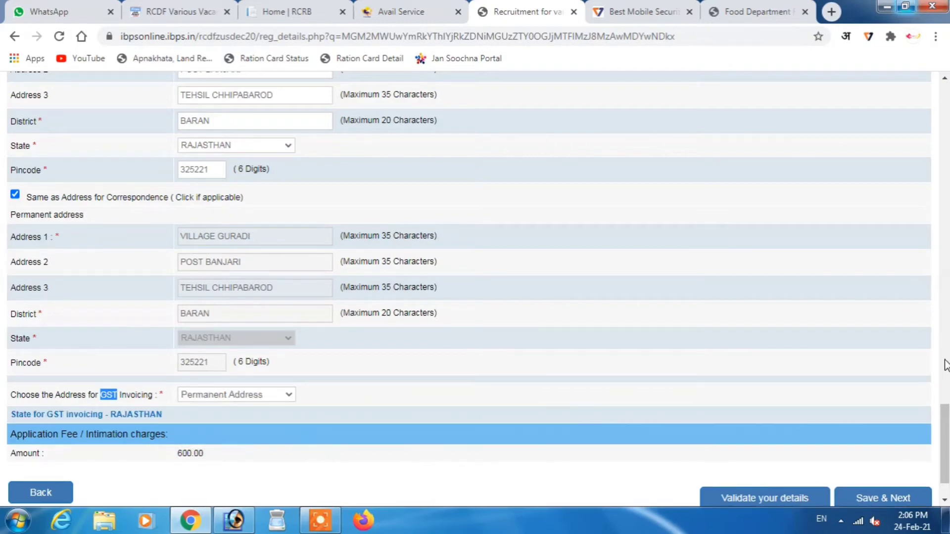
{"action": "scroll", "coordinate": [942, 443], "scroll_direction": "down", "scroll_amount": 1}
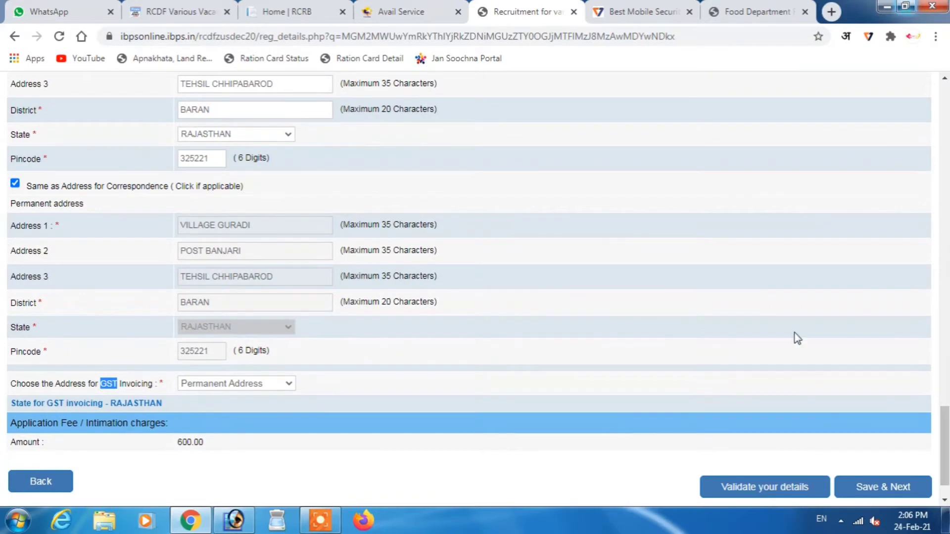
{"action": "left_click", "coordinate": [880, 488]}
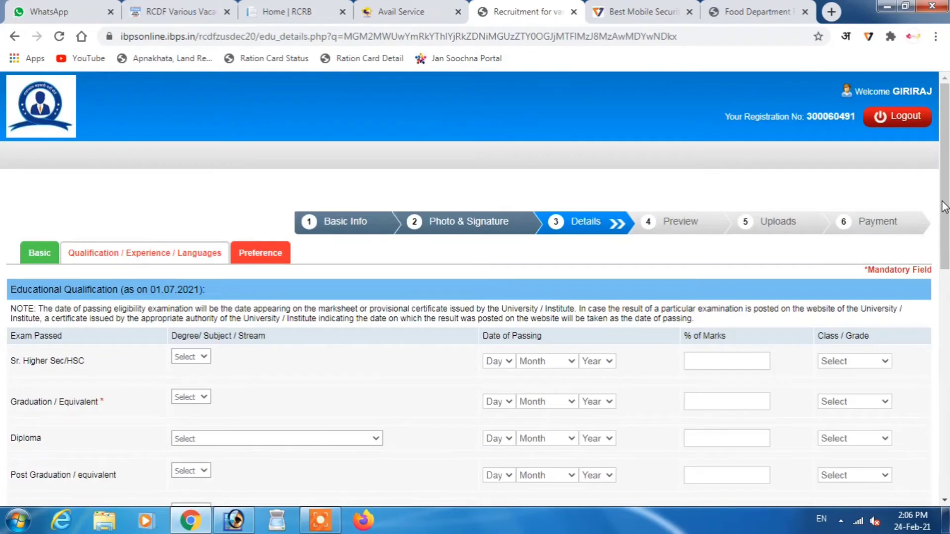
- Record the diploma as passed 07 September 2016 with 64.78 marks, First Class
{"action": "scroll", "coordinate": [944, 173], "scroll_direction": "down", "scroll_amount": 2}
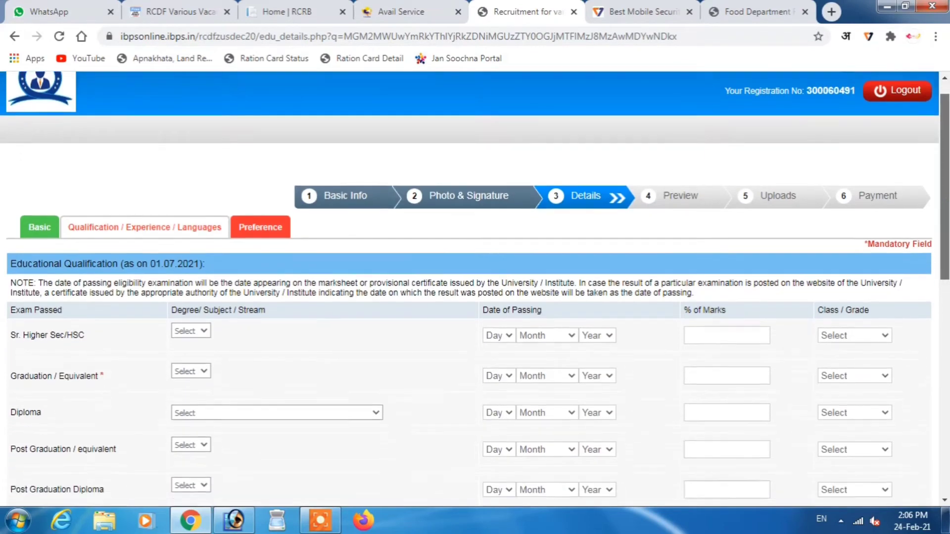
{"action": "scroll", "coordinate": [945, 174], "scroll_direction": "down", "scroll_amount": 6}
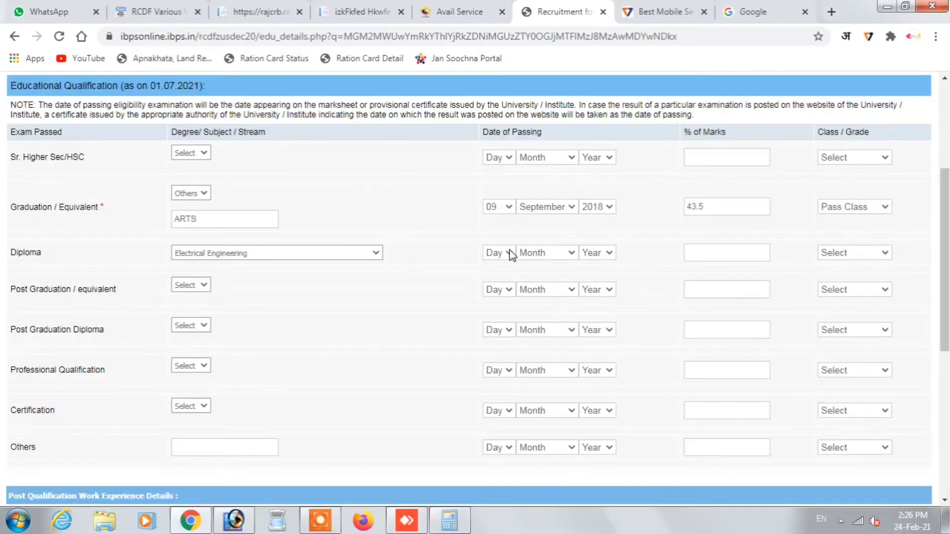
{"action": "left_click", "coordinate": [508, 253]}
{"action": "left_click", "coordinate": [491, 311]}
{"action": "left_click", "coordinate": [544, 253]}
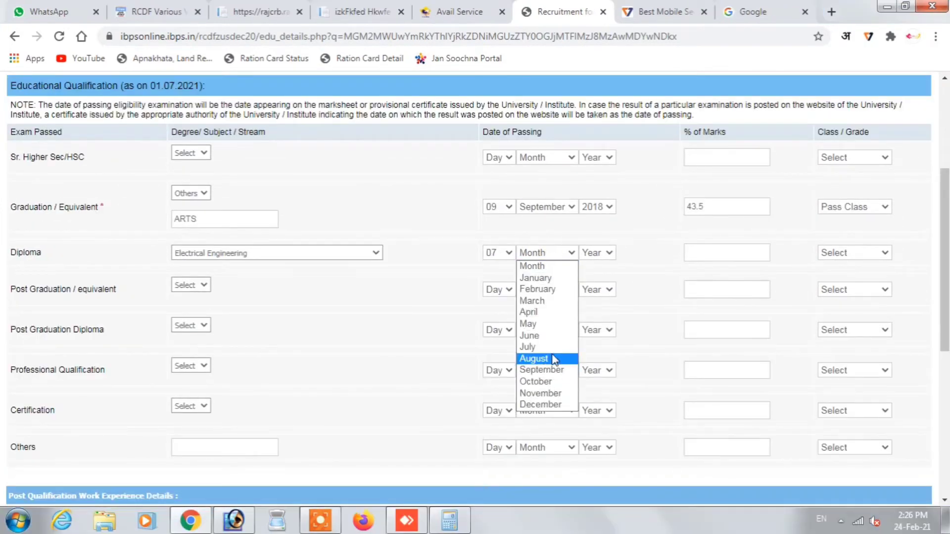
{"action": "left_click", "coordinate": [549, 370]}
{"action": "left_click", "coordinate": [598, 252]}
{"action": "left_click", "coordinate": [594, 383]}
{"action": "left_click", "coordinate": [732, 255]}
{"action": "type", "text": "64.78"}
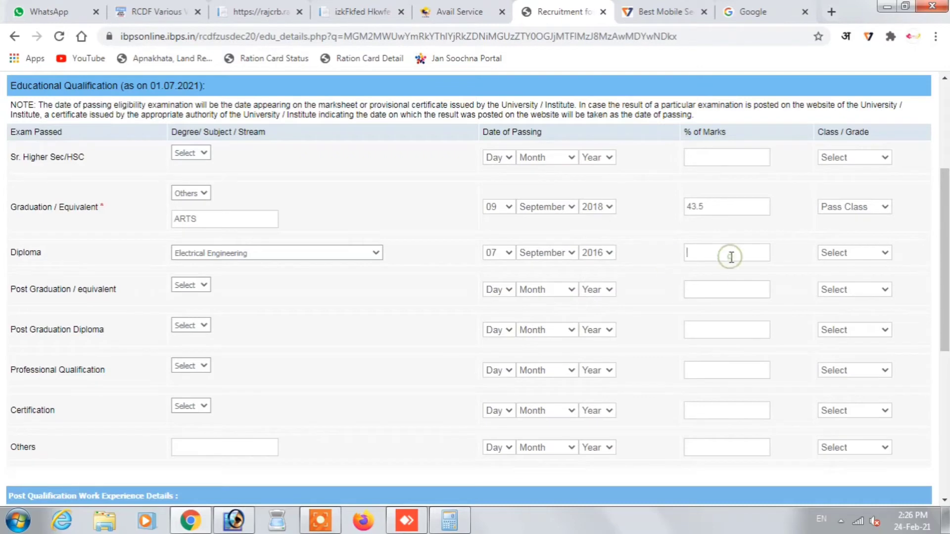
{"action": "left_click", "coordinate": [854, 252]}
{"action": "left_click", "coordinate": [847, 276]}
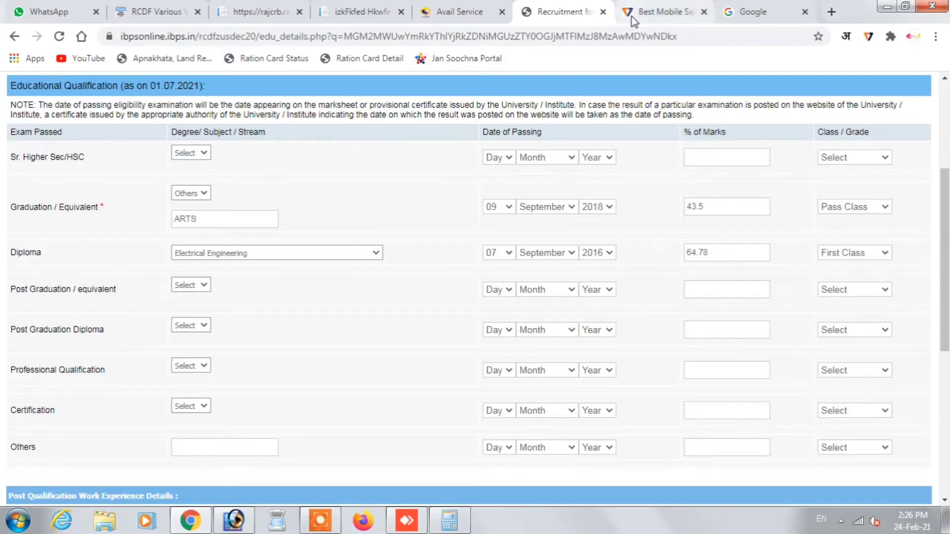
- Set the certification to Others, passed 08 August 2017, Second Class
{"action": "scroll", "coordinate": [271, 363], "scroll_direction": "down", "scroll_amount": 1}
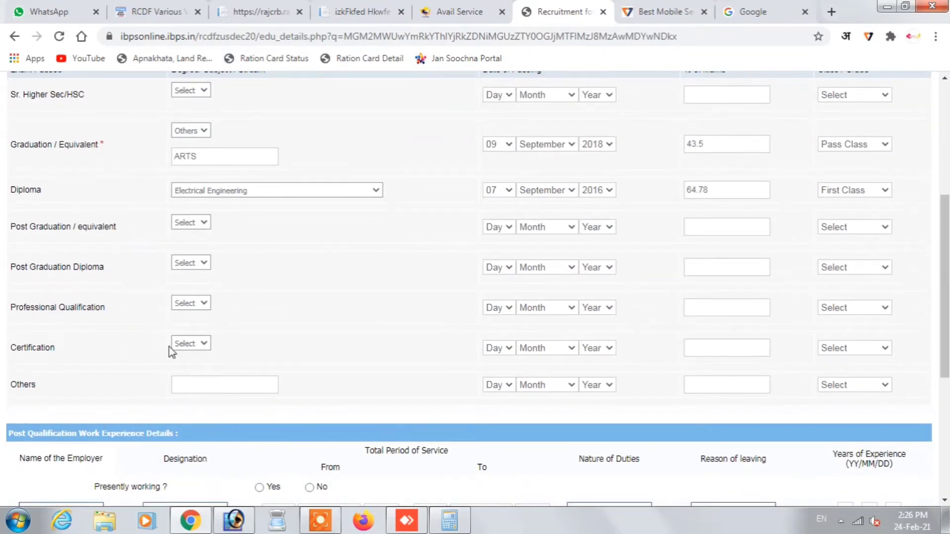
{"action": "left_click", "coordinate": [190, 348]}
{"action": "left_click", "coordinate": [198, 367]}
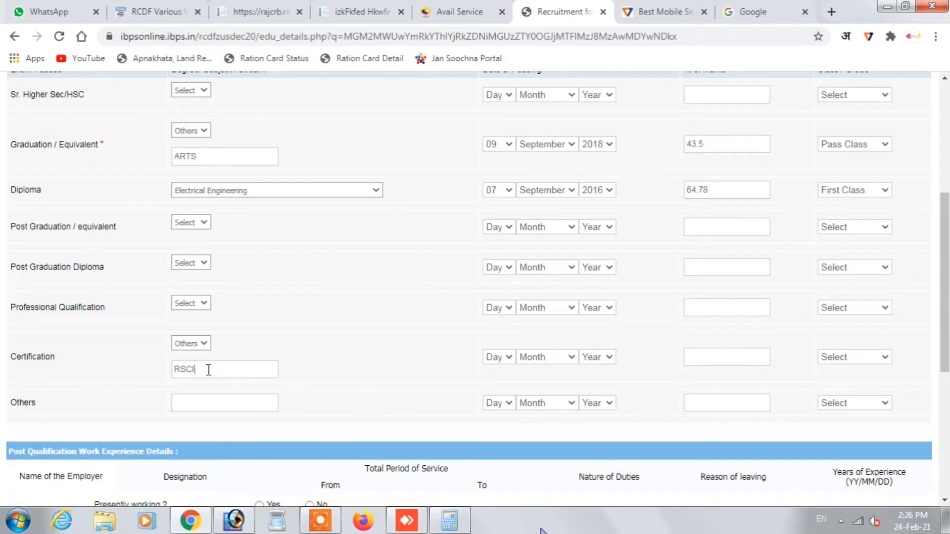
{"action": "left_click", "coordinate": [503, 359]}
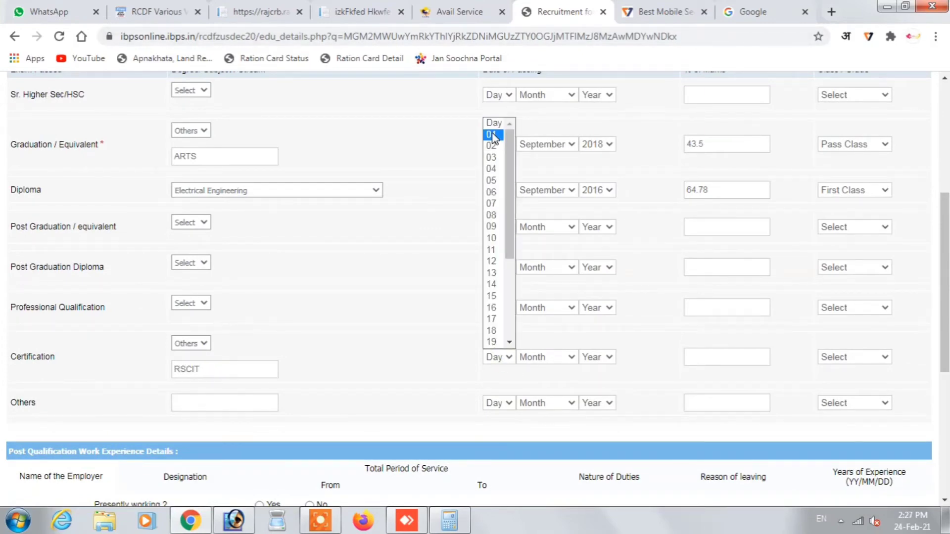
{"action": "left_click", "coordinate": [491, 215]}
{"action": "left_click", "coordinate": [544, 357]}
{"action": "left_click", "coordinate": [539, 296]}
{"action": "left_click", "coordinate": [596, 356]}
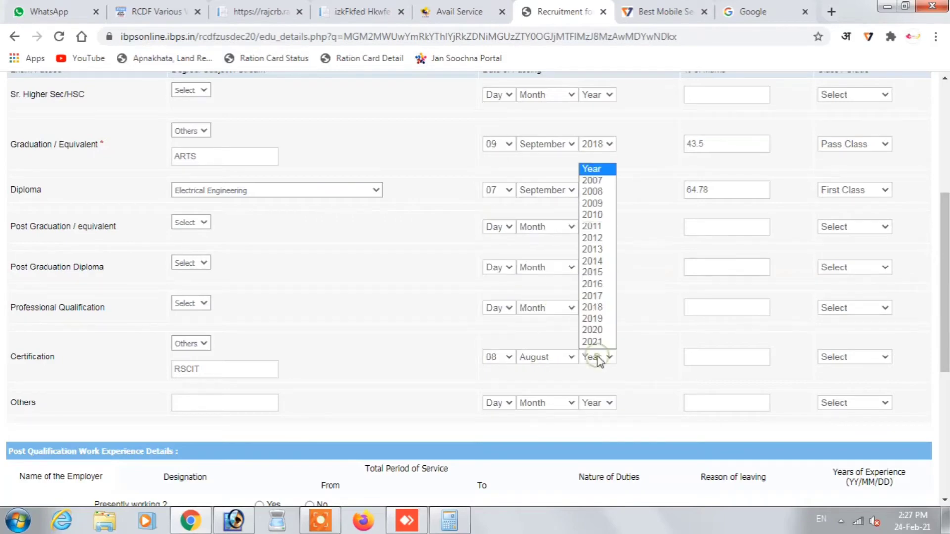
{"action": "left_click", "coordinate": [593, 306]}
{"action": "left_click", "coordinate": [855, 357]}
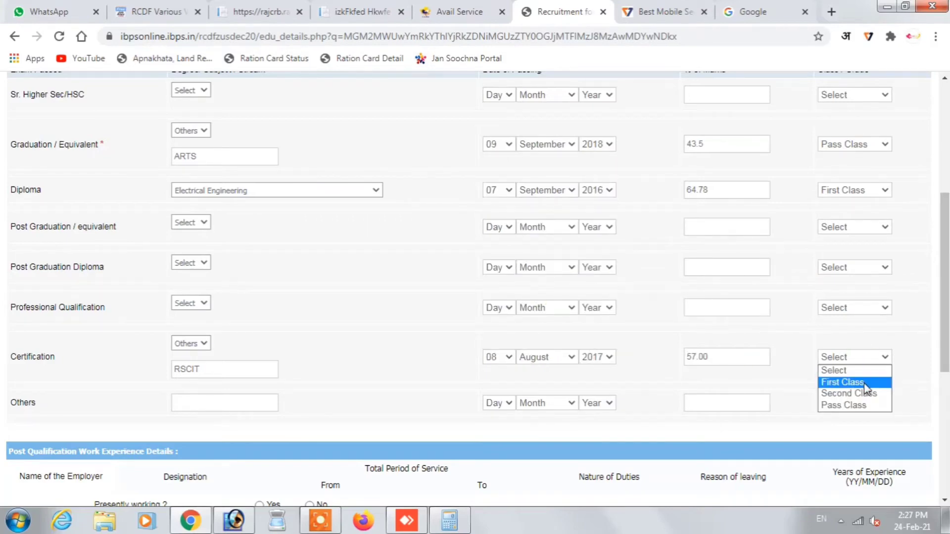
{"action": "left_click", "coordinate": [865, 393]}
{"action": "left_click_drag", "start_coordinate": [941, 345], "coordinate": [937, 443]}
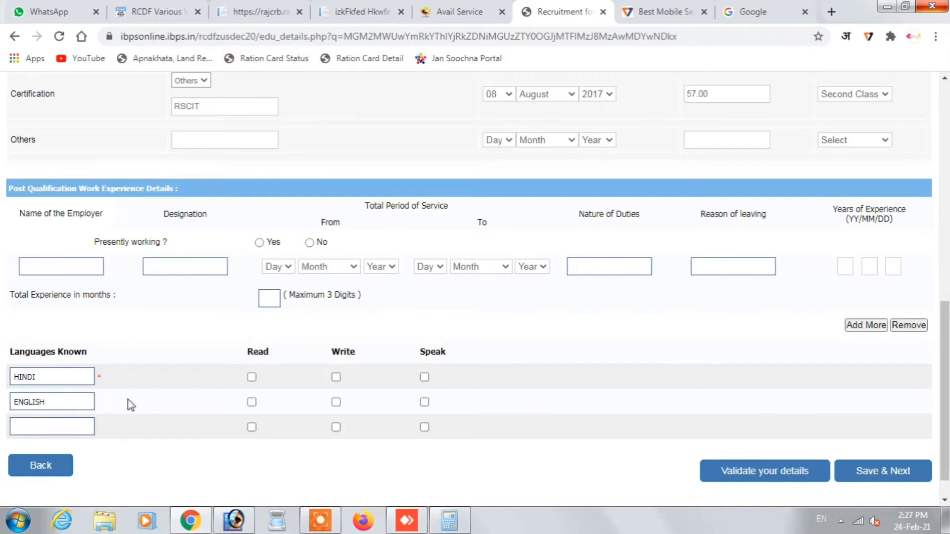
- Tick Read, Write and Speak for HINDI and ENGLISH, then attempt to save
{"action": "left_click", "coordinate": [252, 377]}
{"action": "left_click", "coordinate": [335, 378]}
{"action": "left_click", "coordinate": [424, 377]}
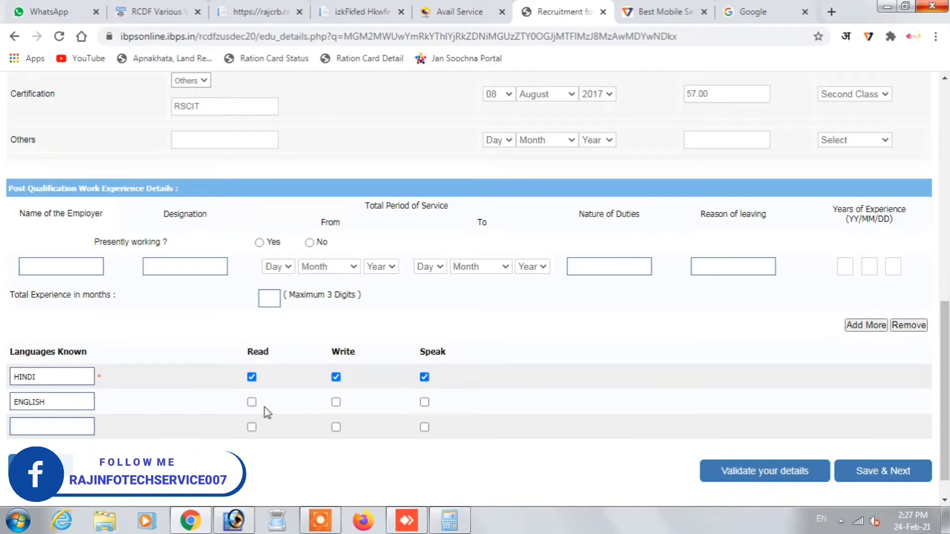
{"action": "left_click", "coordinate": [251, 402]}
{"action": "left_click", "coordinate": [335, 402]}
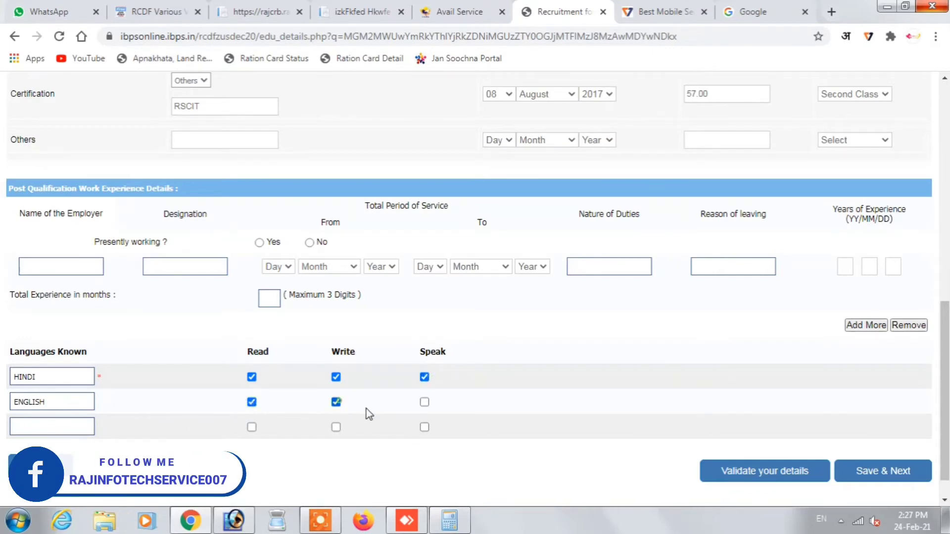
{"action": "left_click", "coordinate": [424, 401]}
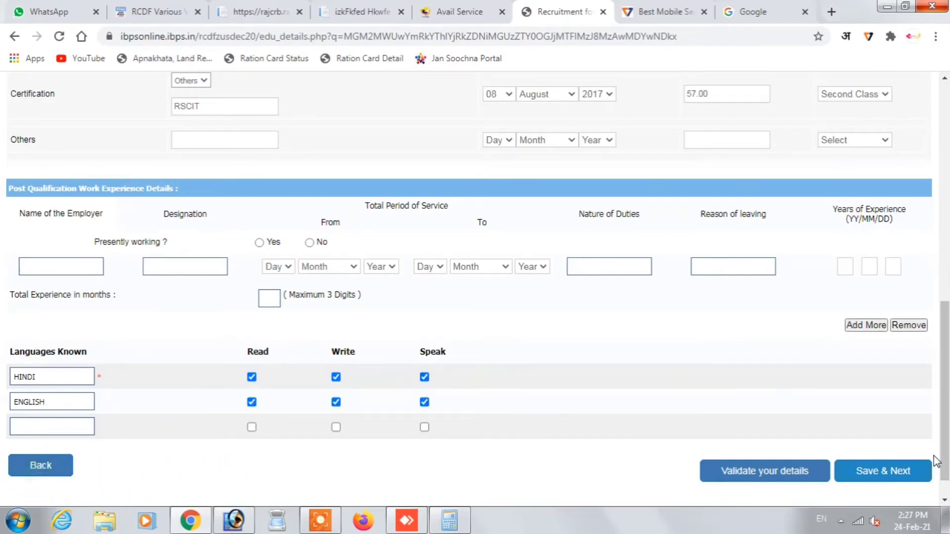
{"action": "left_click", "coordinate": [37, 466]}
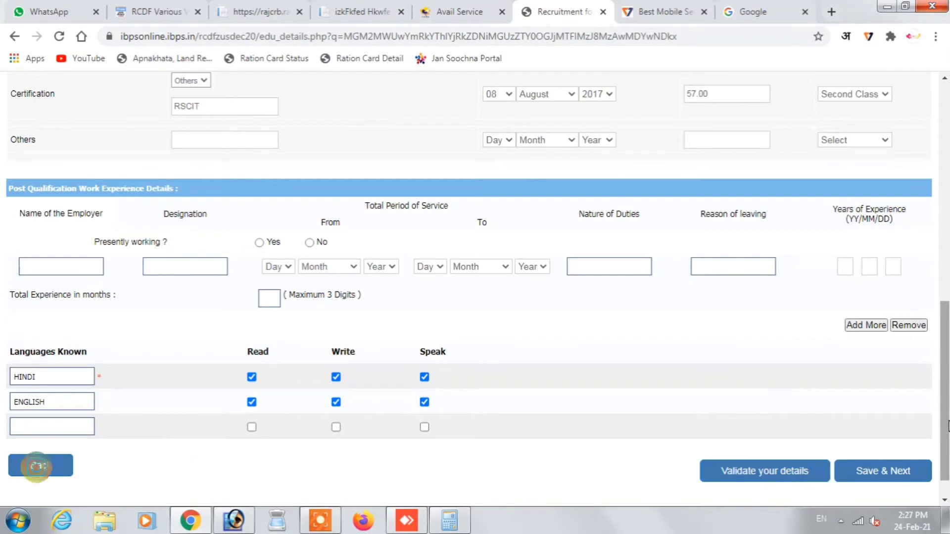
{"action": "left_click", "coordinate": [884, 471]}
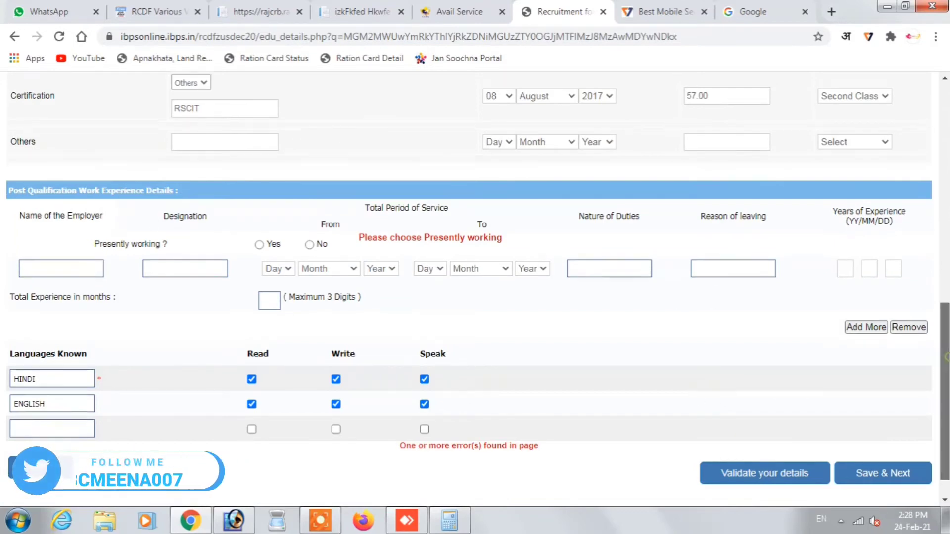
- Answer No to Presently working, correct graduation marks to 43.50, and save the qualifications
{"action": "scroll", "coordinate": [945, 331], "scroll_direction": "up", "scroll_amount": 1}
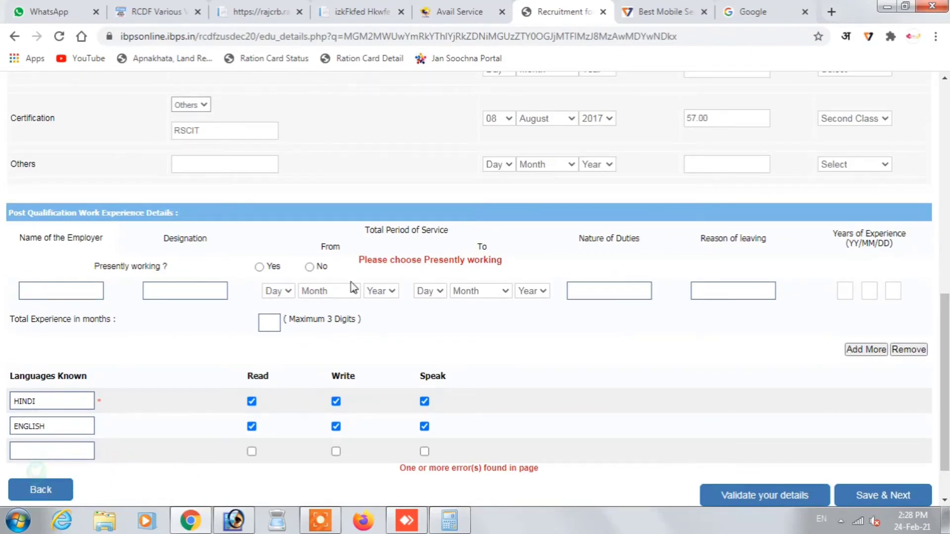
{"action": "left_click", "coordinate": [309, 266]}
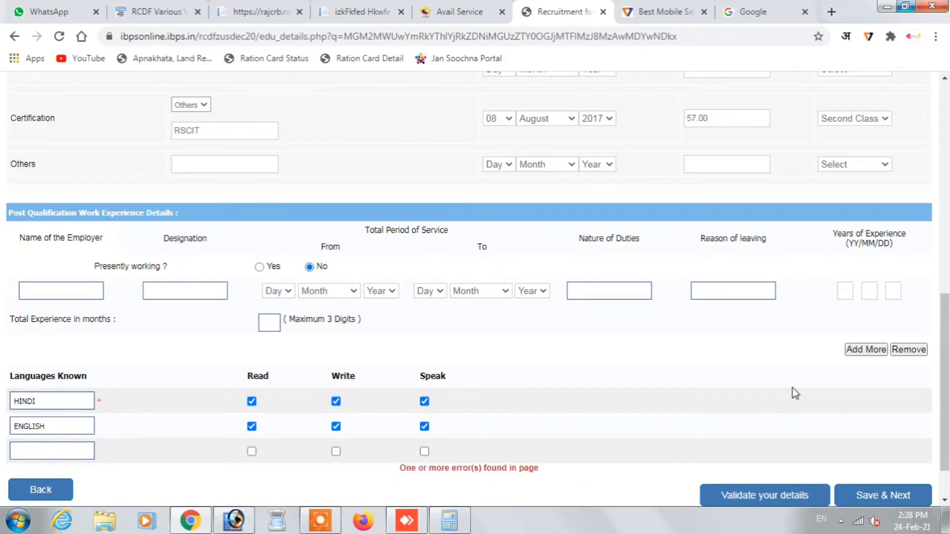
{"action": "left_click", "coordinate": [579, 497]}
{"action": "left_click", "coordinate": [879, 494]}
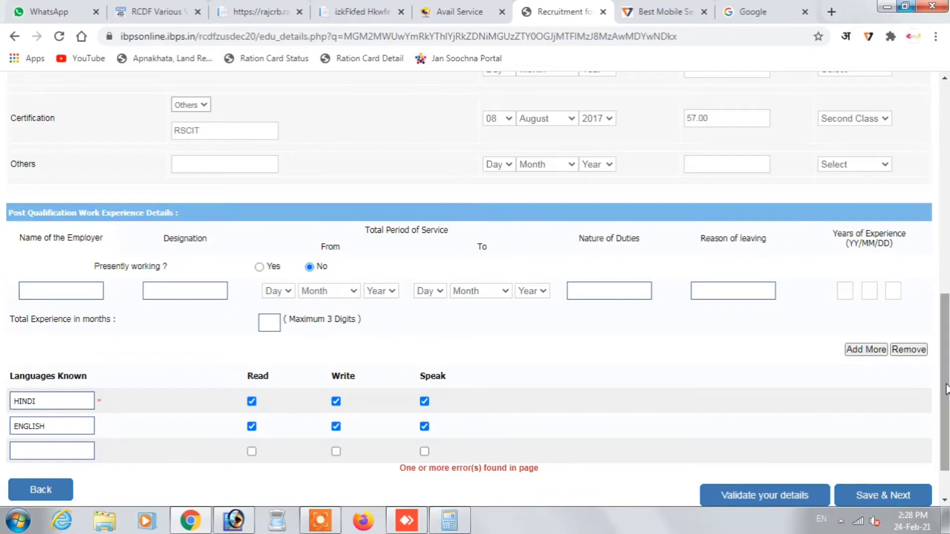
{"action": "left_click_drag", "start_coordinate": [945, 393], "coordinate": [945, 292]}
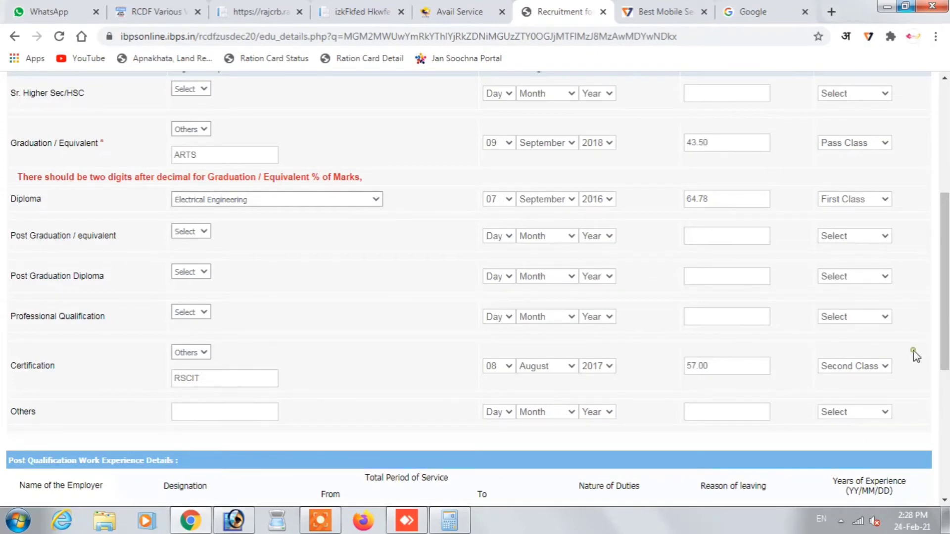
{"action": "scroll", "coordinate": [722, 475], "scroll_direction": "down", "scroll_amount": 5}
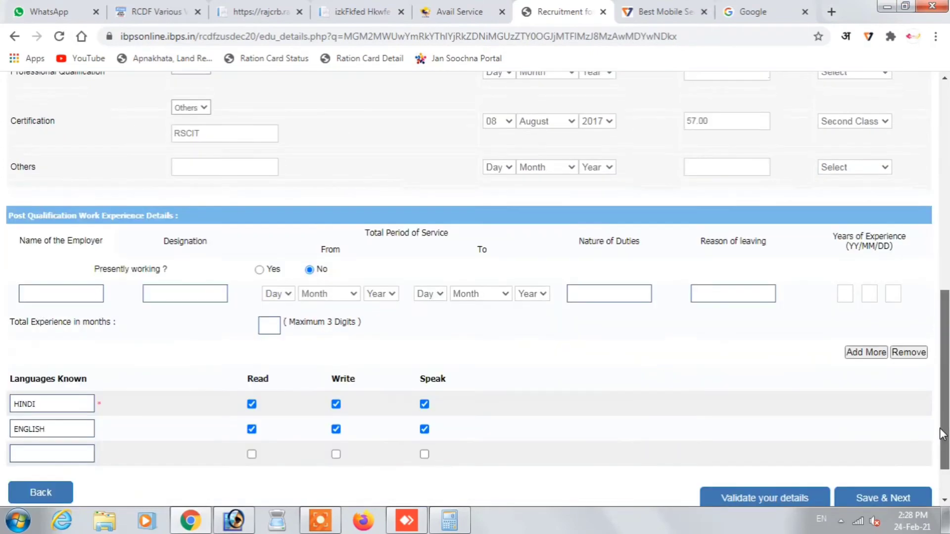
{"action": "left_click", "coordinate": [883, 461]}
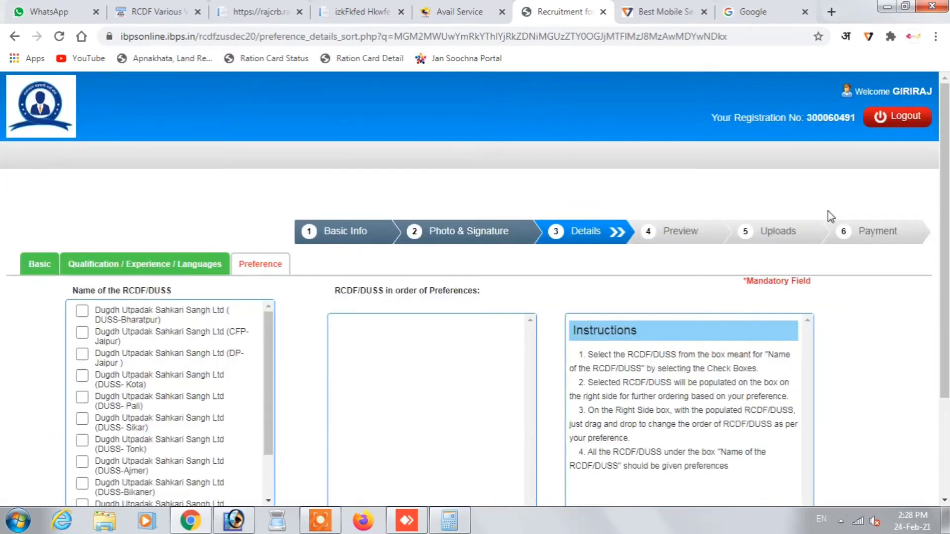
- Tick DUSS-Bharatpur and CFP-Jaipur, then untick both to restart the ranking
{"action": "scroll", "coordinate": [183, 238], "scroll_direction": "down", "scroll_amount": 2}
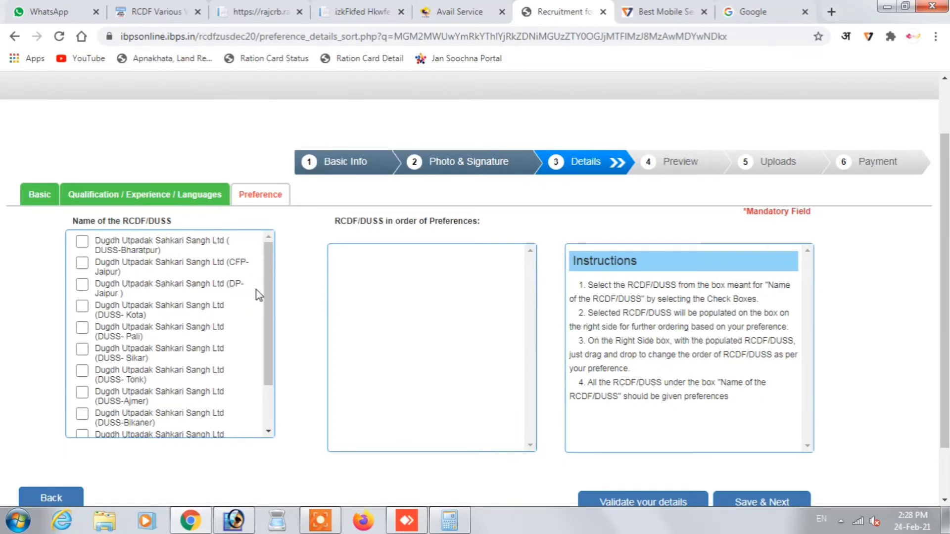
{"action": "scroll", "coordinate": [946, 261], "scroll_direction": "down", "scroll_amount": 1}
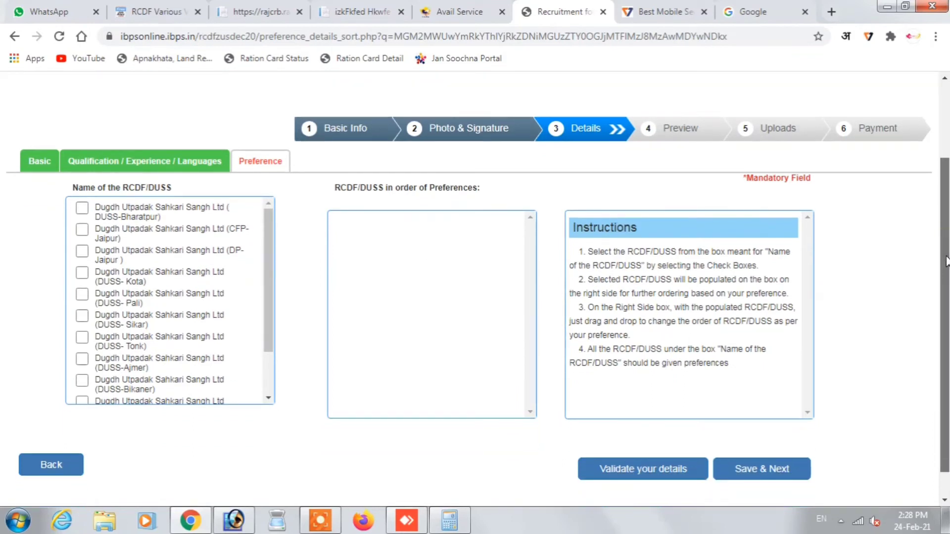
{"action": "left_click_drag", "start_coordinate": [946, 261], "coordinate": [946, 258]}
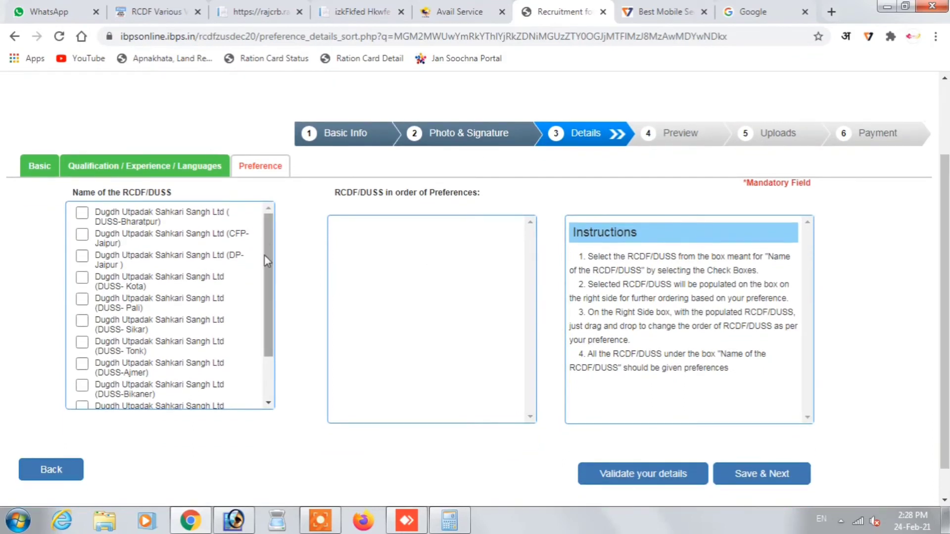
{"action": "scroll", "coordinate": [265, 255], "scroll_direction": "down", "scroll_amount": 3}
{"action": "scroll", "coordinate": [262, 292], "scroll_direction": "up", "scroll_amount": 3}
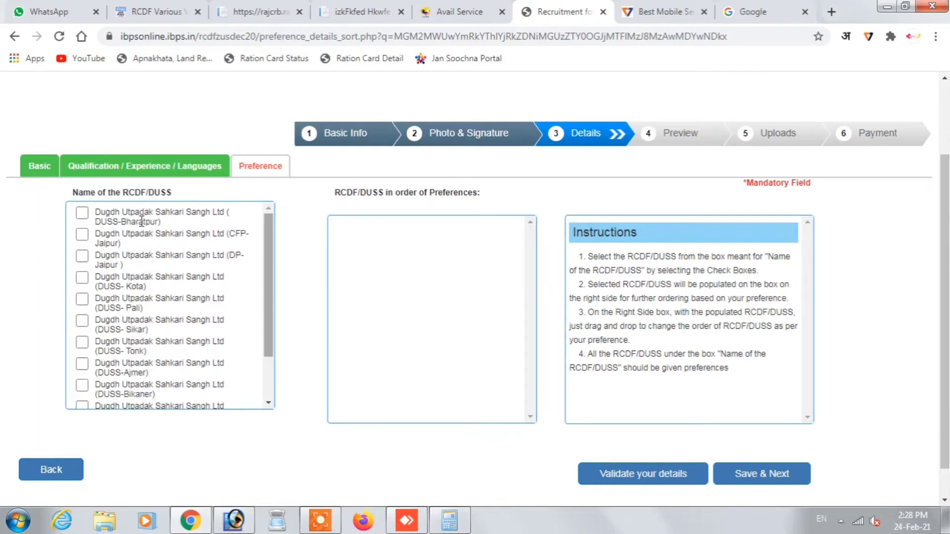
{"action": "left_click", "coordinate": [81, 213]}
{"action": "left_click", "coordinate": [82, 234]}
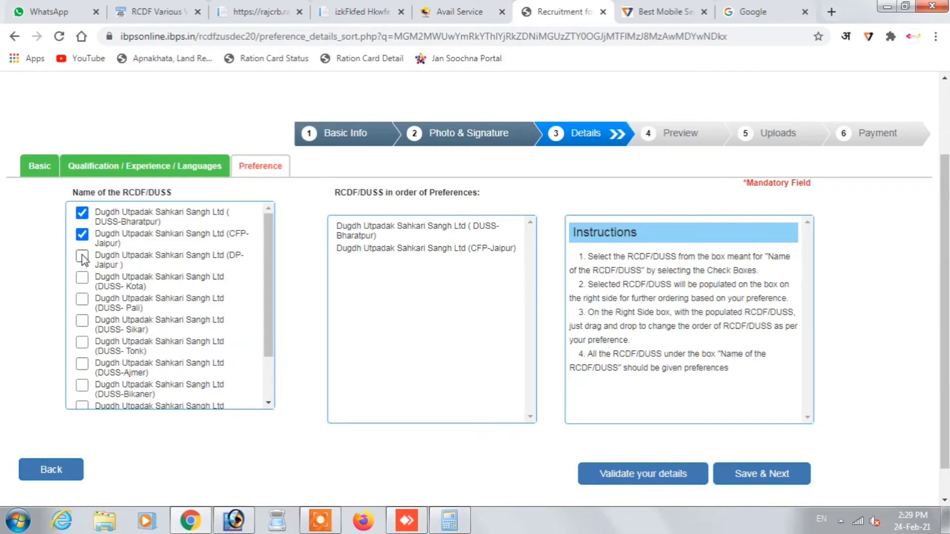
{"action": "left_click", "coordinate": [82, 213]}
{"action": "left_click", "coordinate": [82, 234]}
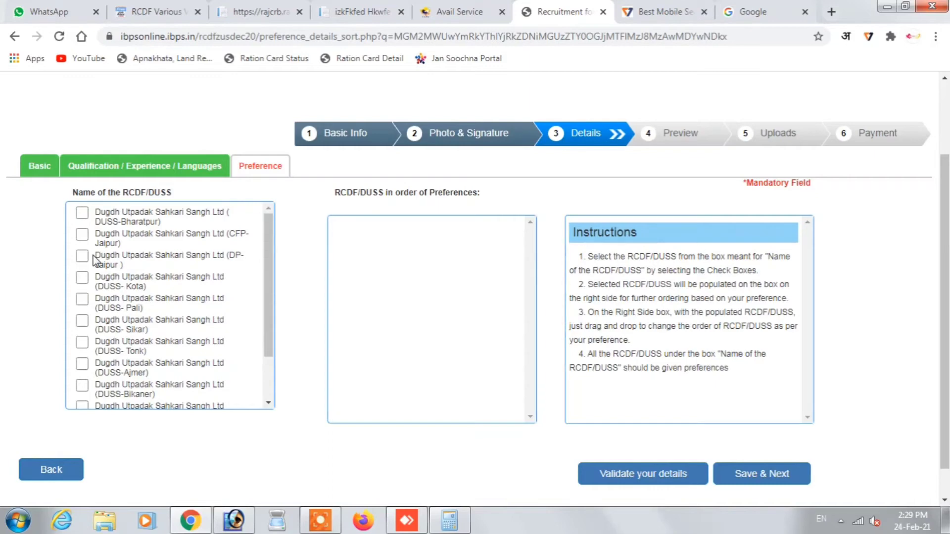
- Rank DP-Jaipur, CFP-Jaipur, Kota, Bharatpur, Pali, Sikar, Tonk, Ajmer and Bikaner in order
{"action": "left_click", "coordinate": [82, 256]}
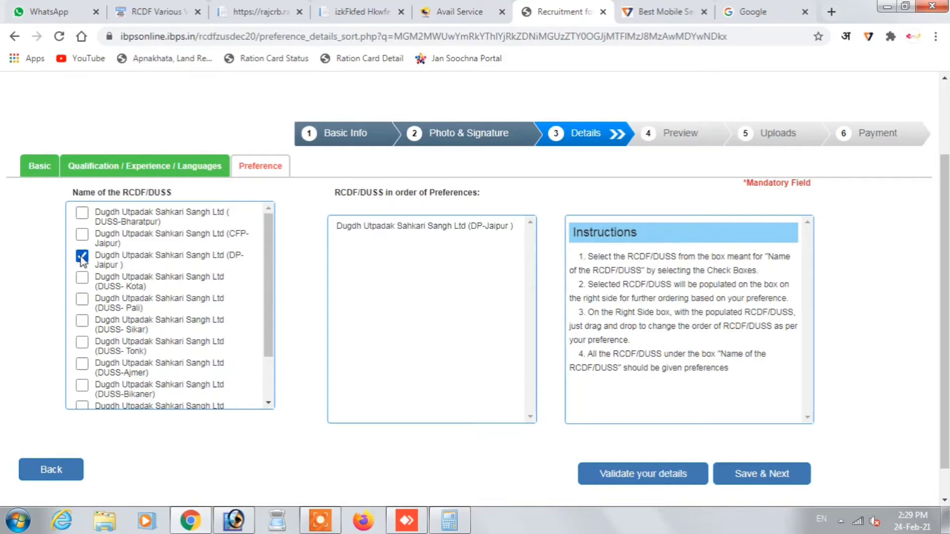
{"action": "left_click", "coordinate": [82, 234]}
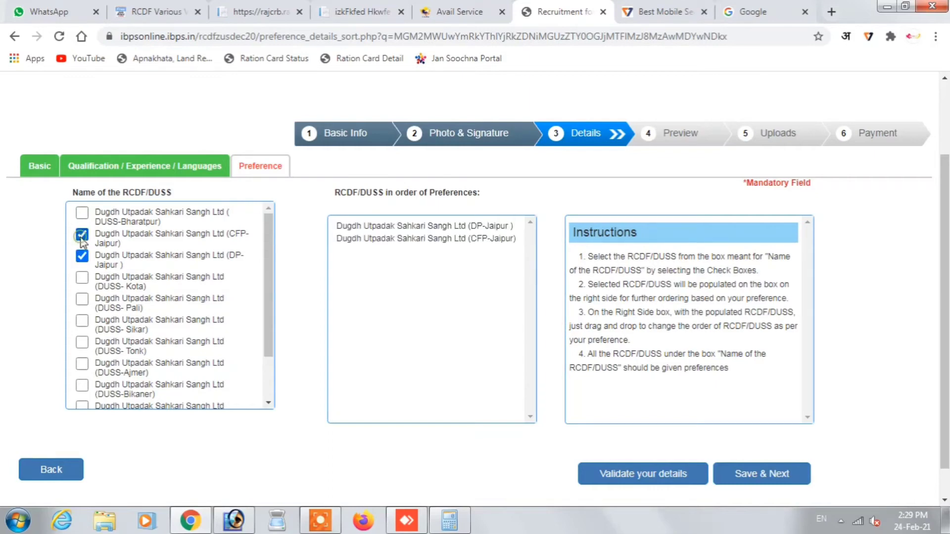
{"action": "left_click", "coordinate": [82, 278]}
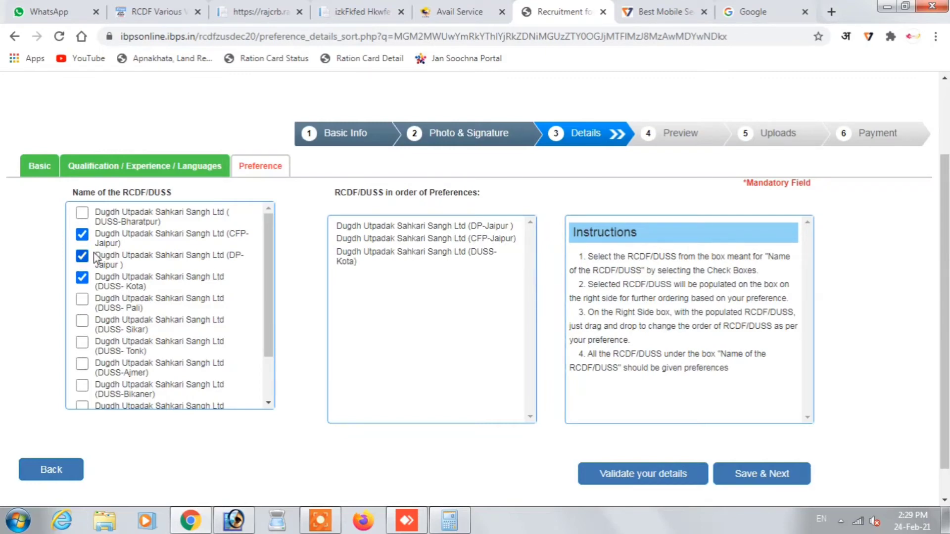
{"action": "left_click", "coordinate": [82, 213]}
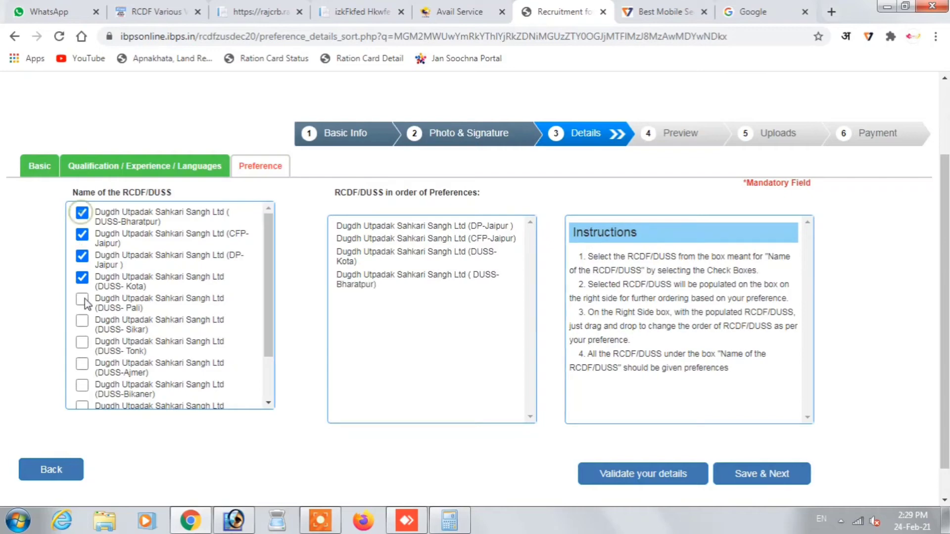
{"action": "left_click", "coordinate": [82, 300]}
{"action": "left_click", "coordinate": [82, 321]}
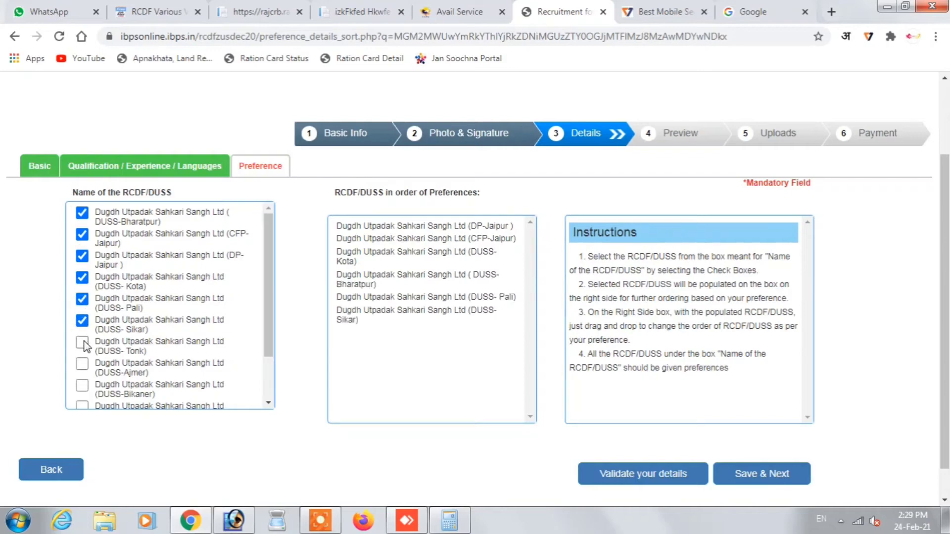
{"action": "left_click", "coordinate": [82, 343]}
{"action": "left_click", "coordinate": [82, 364]}
{"action": "left_click", "coordinate": [84, 387]}
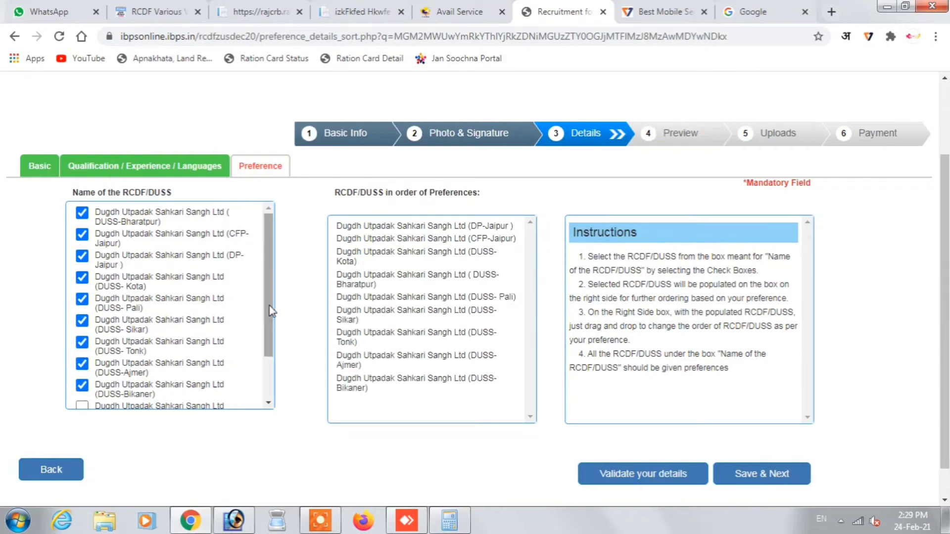
- Add Nagaur, DUSS-Jaipur and RCDF as the last preferences and save
{"action": "scroll", "coordinate": [219, 373], "scroll_direction": "down", "scroll_amount": 2}
{"action": "left_click", "coordinate": [82, 350]}
{"action": "left_click", "coordinate": [82, 370]}
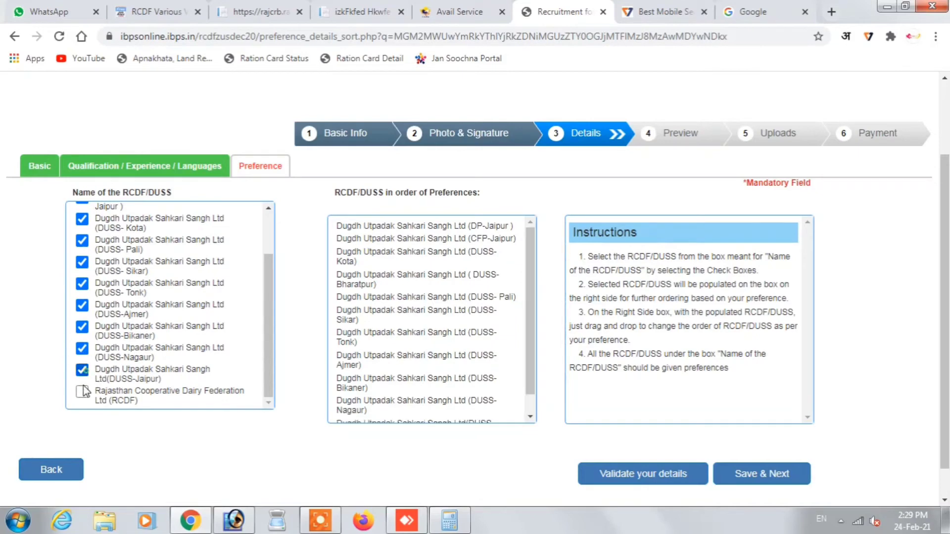
{"action": "left_click", "coordinate": [82, 391]}
{"action": "left_click_drag", "start_coordinate": [528, 297], "coordinate": [471, 421]}
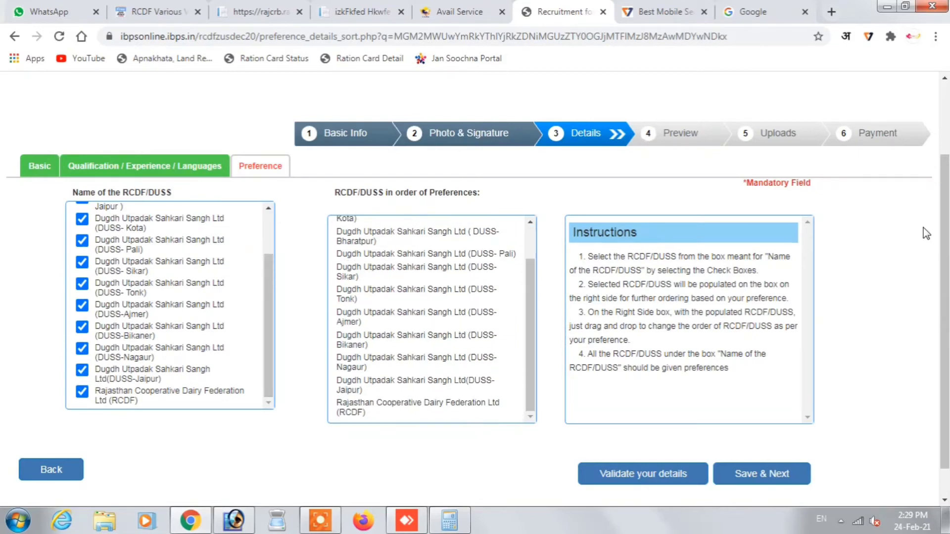
{"action": "left_click", "coordinate": [774, 475]}
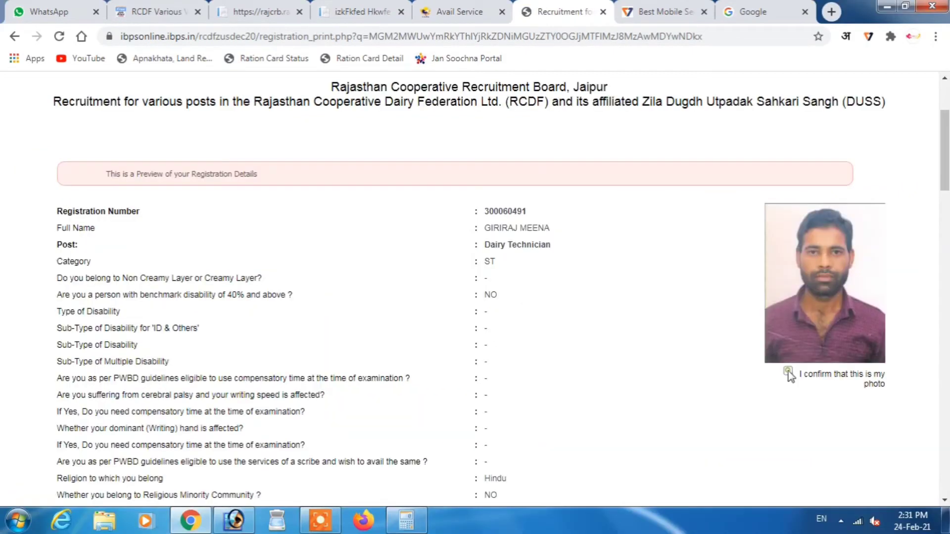
- Confirm the photo and signature, accept the declaration, and final-submit the application
{"action": "left_click", "coordinate": [788, 372]}
{"action": "left_click_drag", "start_coordinate": [944, 149], "coordinate": [946, 465]}
{"action": "left_click", "coordinate": [54, 314]}
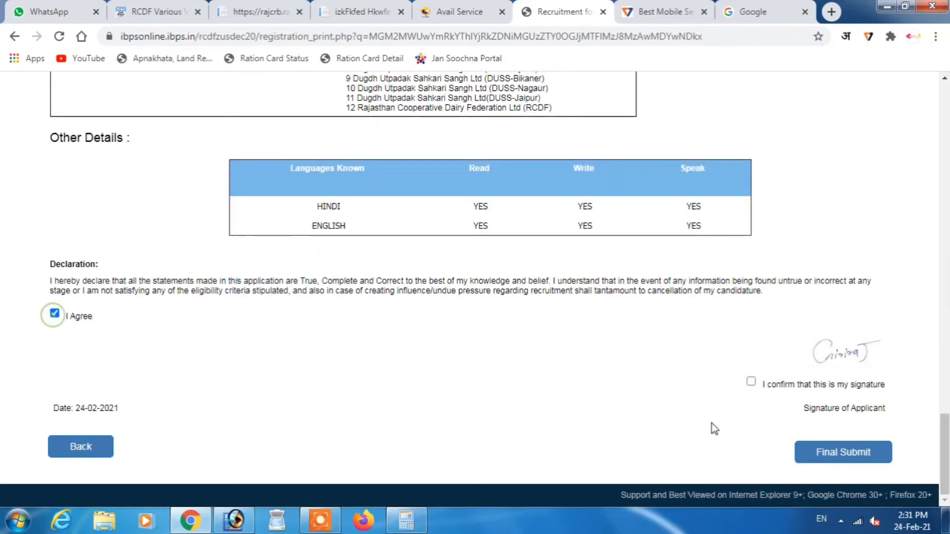
{"action": "left_click", "coordinate": [751, 384]}
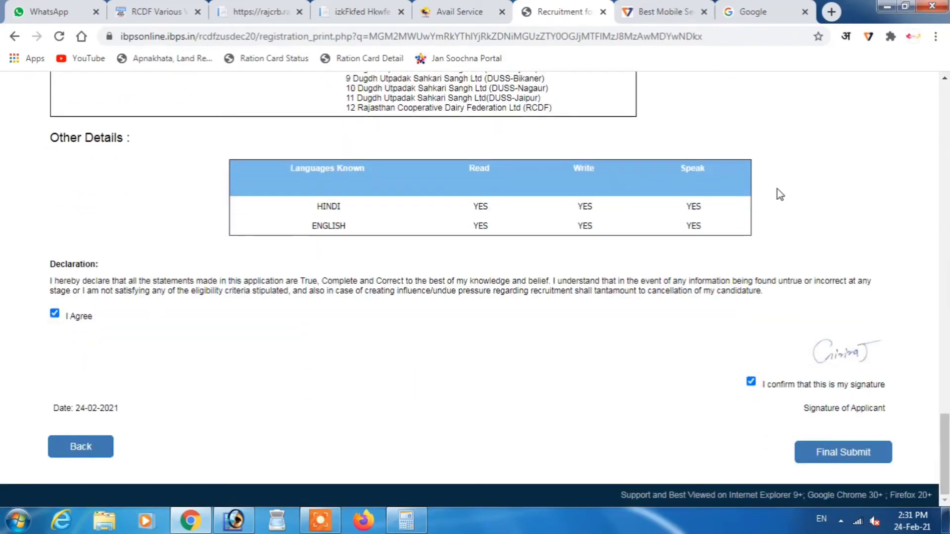
{"action": "scroll", "coordinate": [848, 487], "scroll_direction": "up", "scroll_amount": 1}
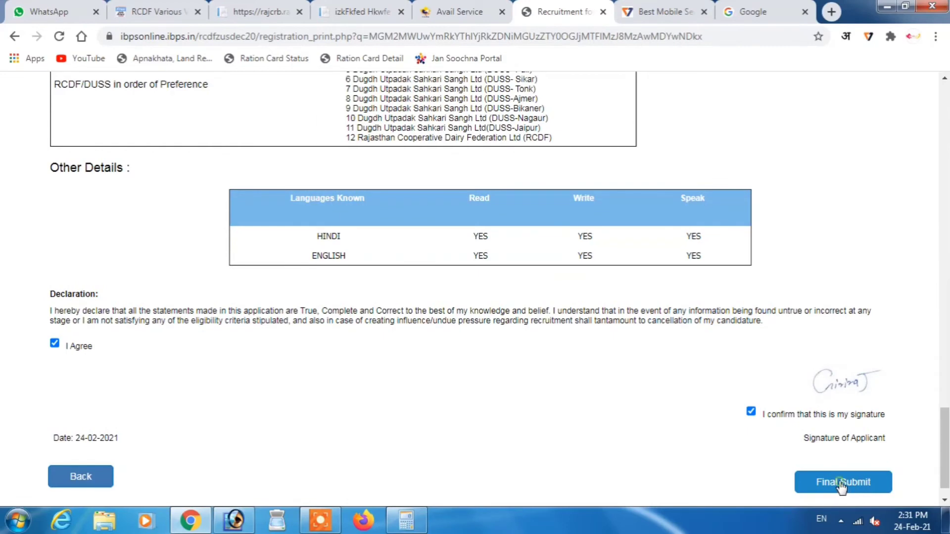
{"action": "left_click", "coordinate": [841, 486]}
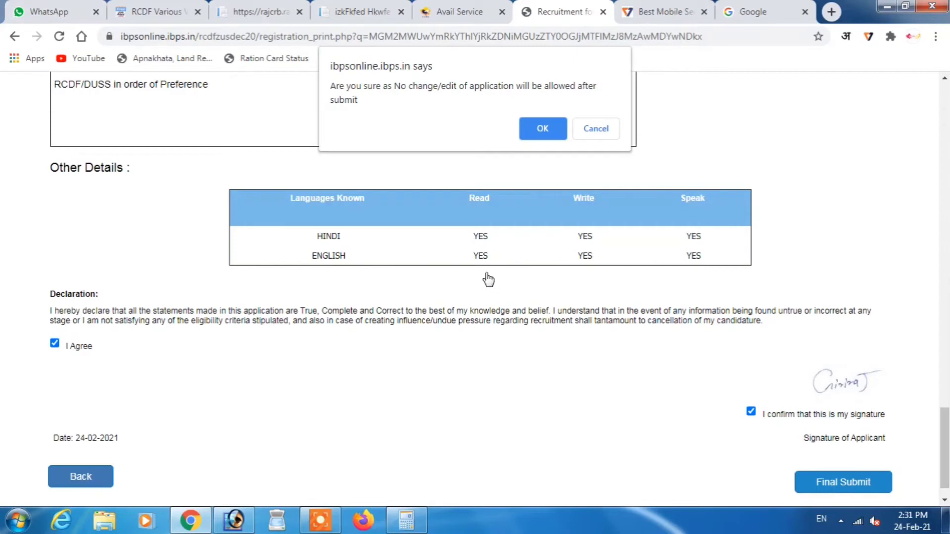
{"action": "left_click", "coordinate": [545, 130]}
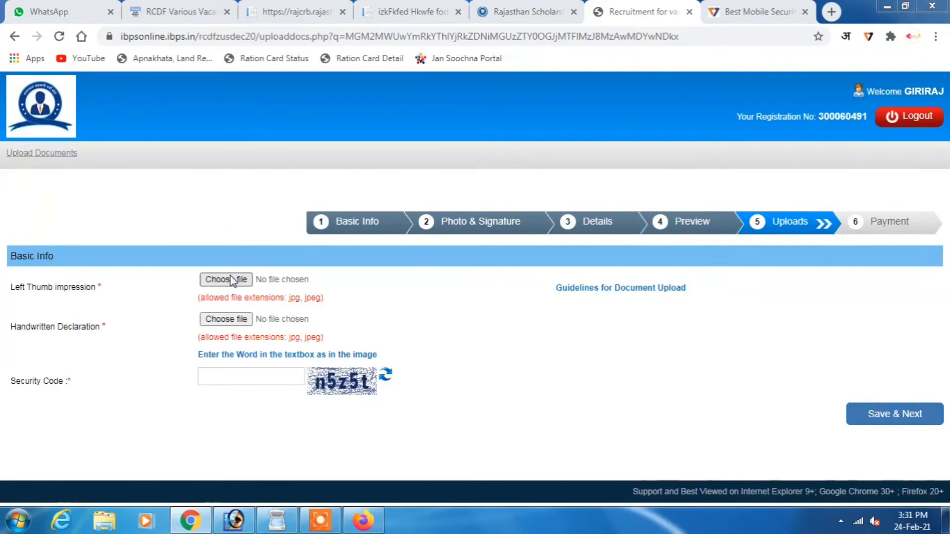
- Upload THUMB.jpg as the left thumb impression and accept it
{"action": "left_click", "coordinate": [228, 278]}
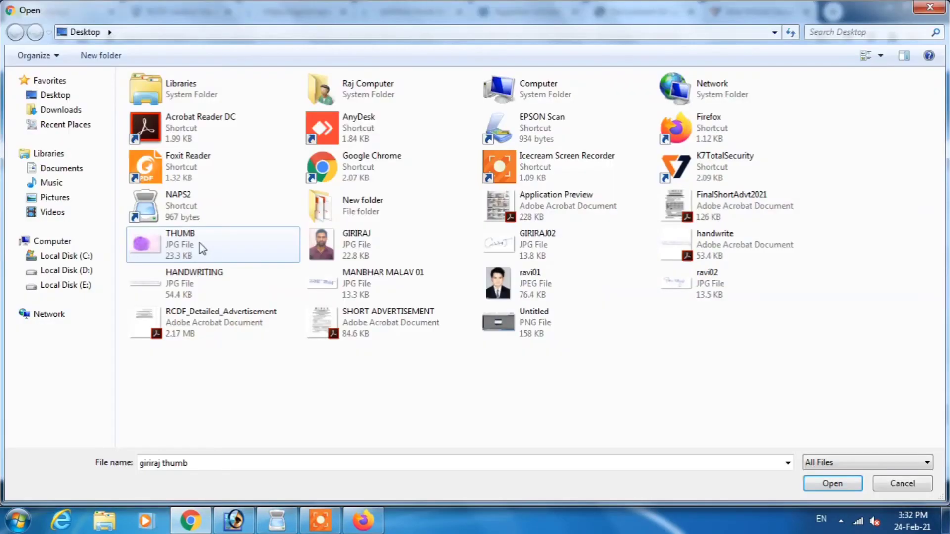
{"action": "double_click", "coordinate": [200, 243]}
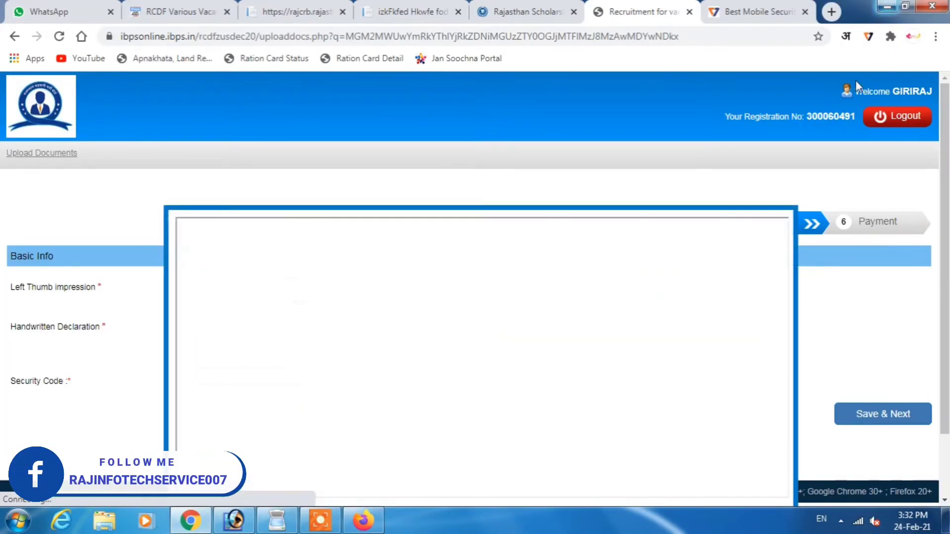
{"action": "scroll", "coordinate": [772, 237], "scroll_direction": "down", "scroll_amount": 2}
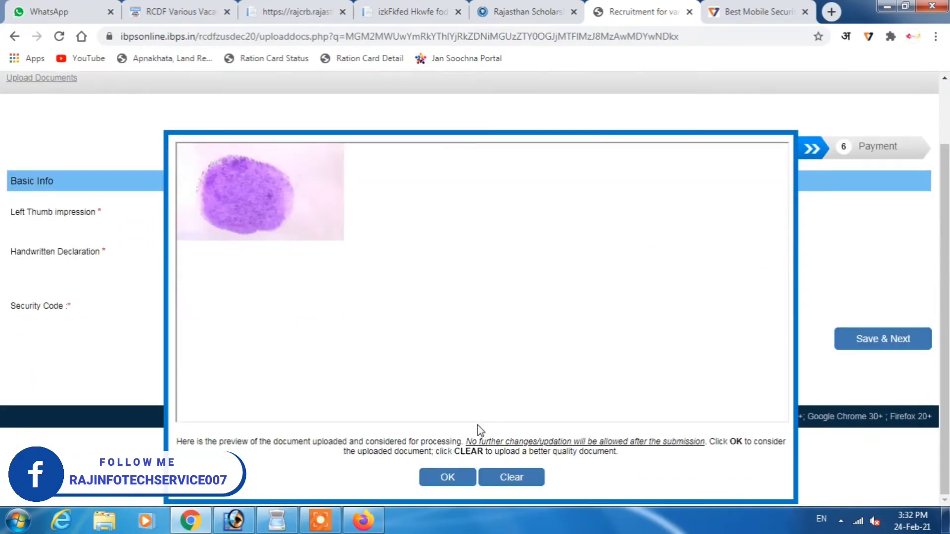
{"action": "left_click", "coordinate": [447, 478]}
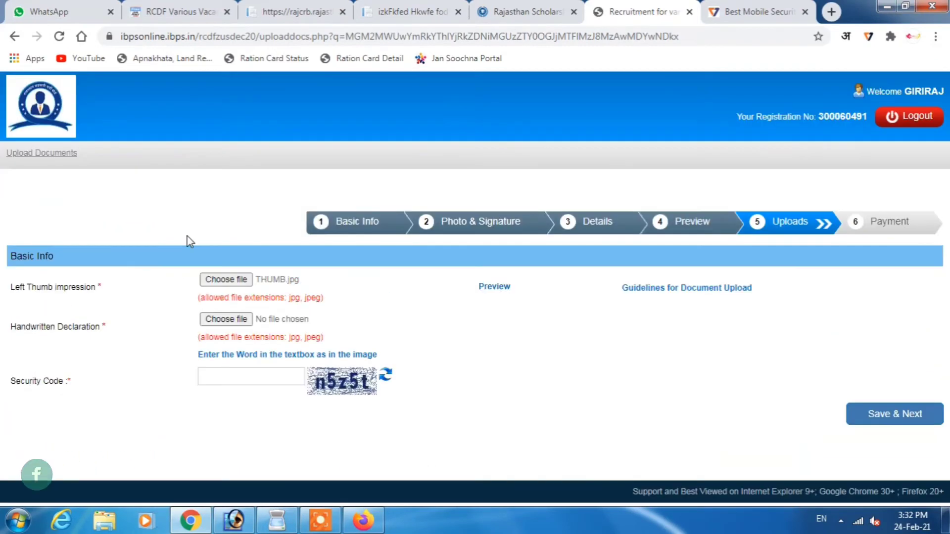
- Upload HANDWRITING.jpg as the handwritten declaration and accept it
{"action": "left_click", "coordinate": [226, 319]}
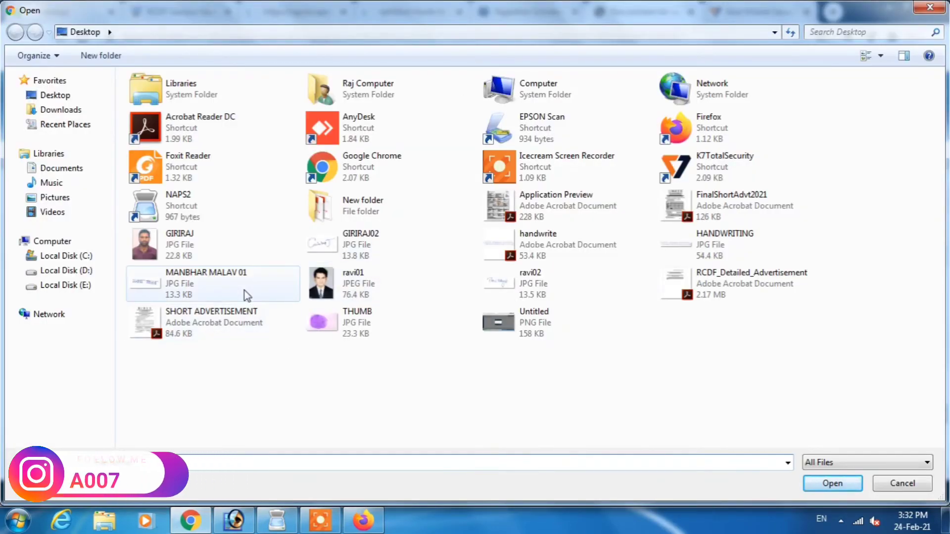
{"action": "double_click", "coordinate": [765, 250]}
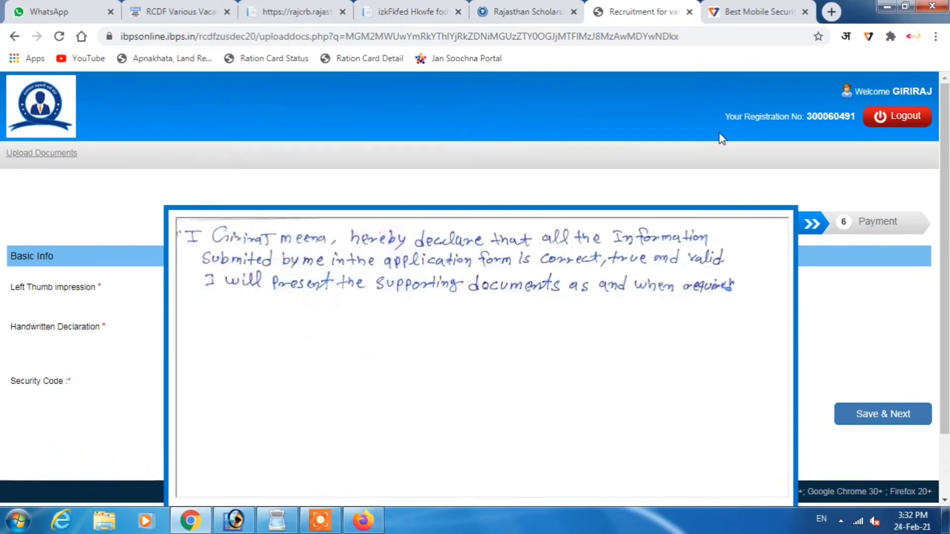
{"action": "scroll", "coordinate": [653, 278], "scroll_direction": "down", "scroll_amount": 2}
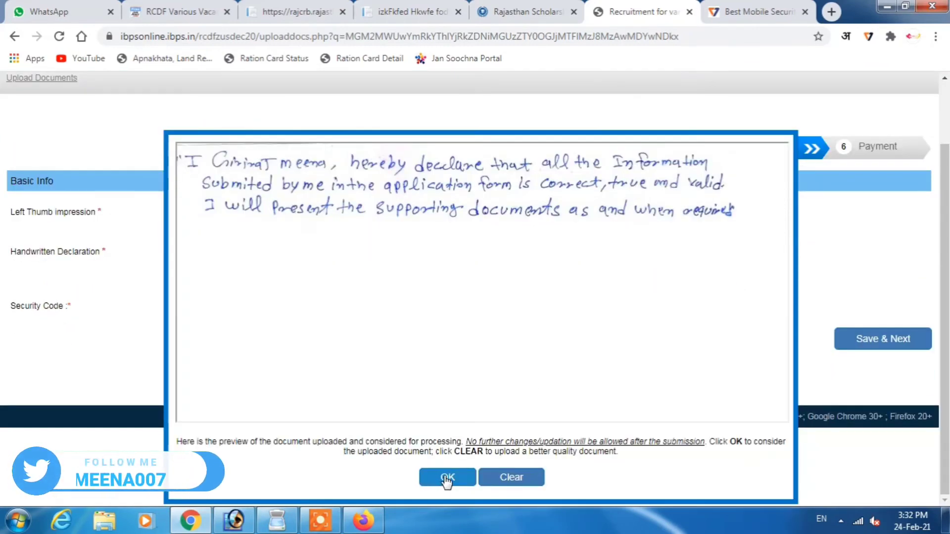
{"action": "left_click", "coordinate": [447, 477]}
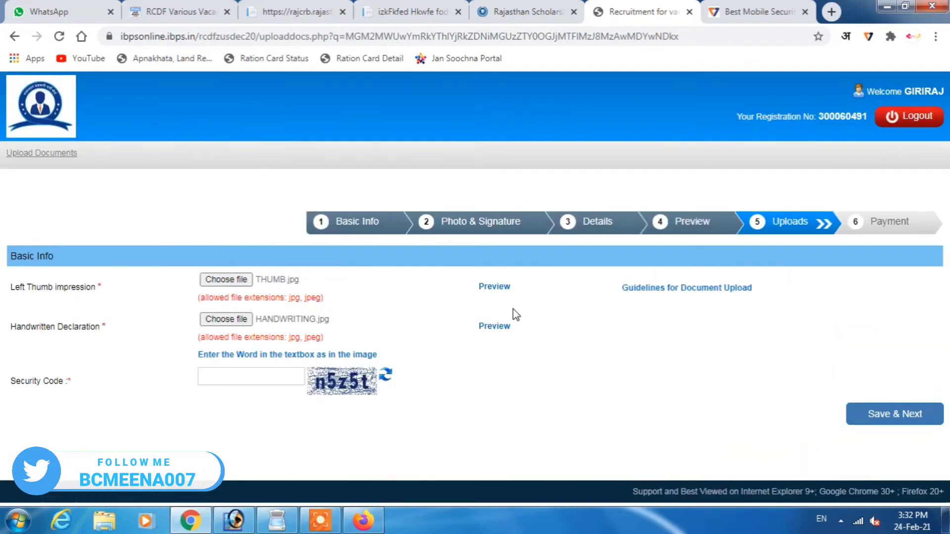
{"action": "left_click", "coordinate": [261, 379]}
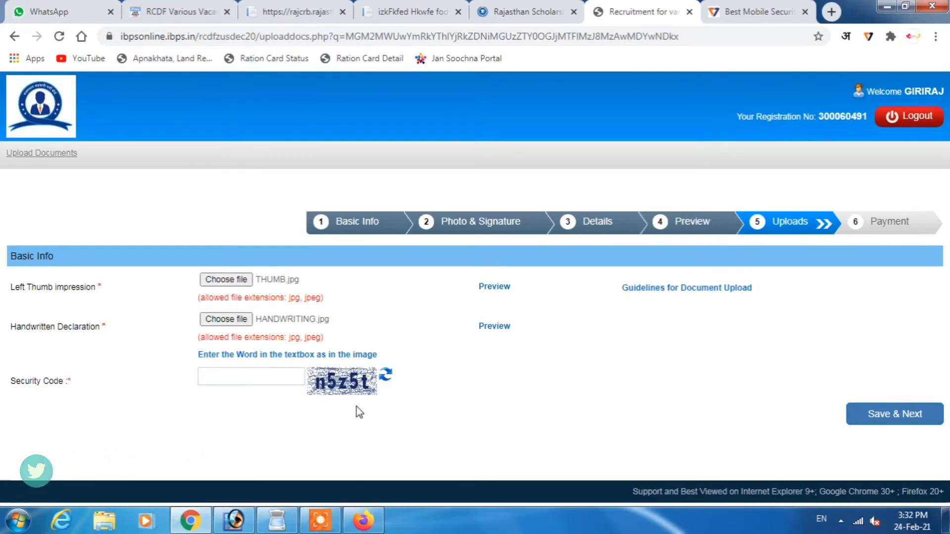
- Enter the security code, preview both uploaded images, and save the uploads as final
{"action": "type", "text": "n"}
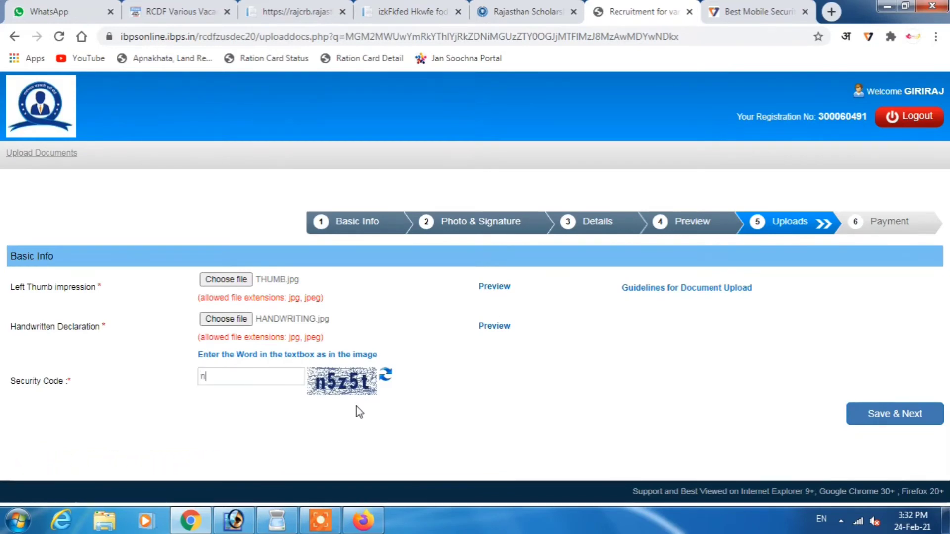
{"action": "type", "text": "5z5t"}
{"action": "left_click", "coordinate": [504, 291]}
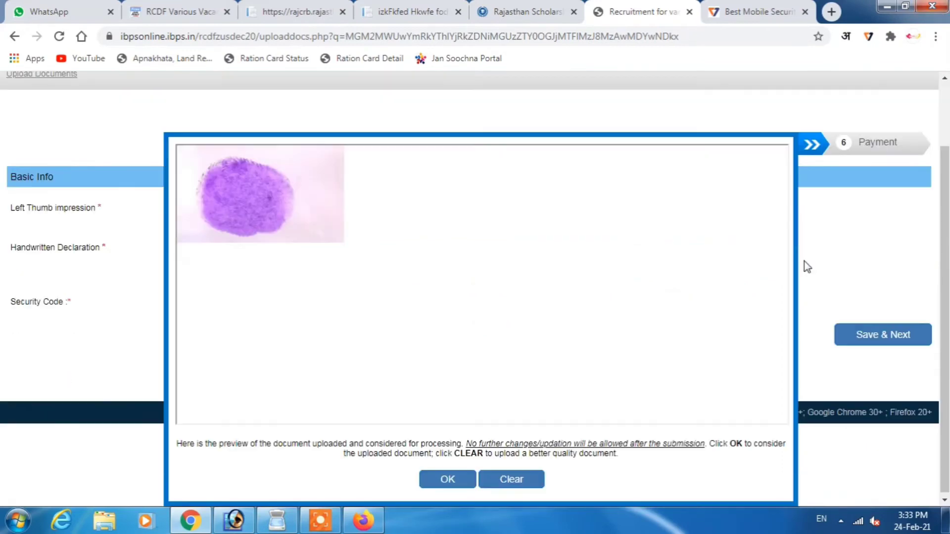
{"action": "left_click", "coordinate": [447, 478]}
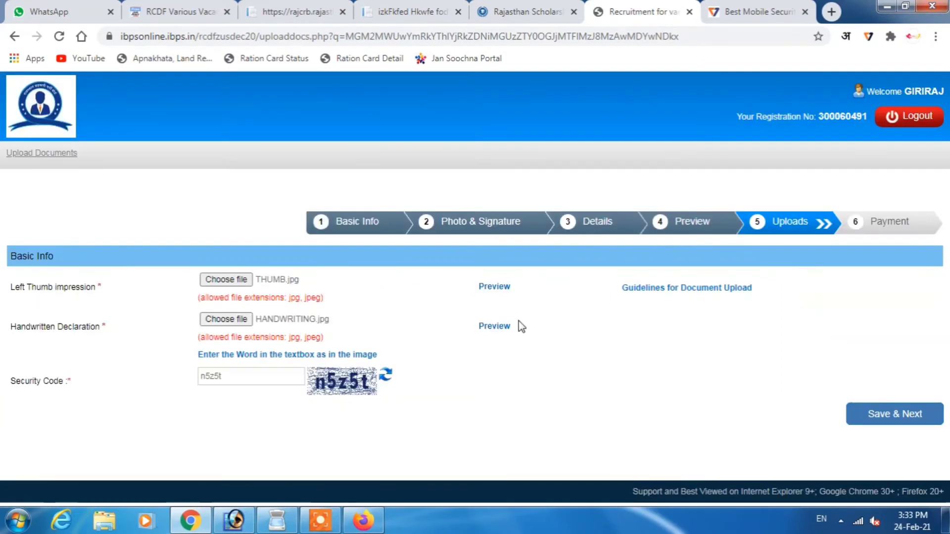
{"action": "left_click", "coordinate": [502, 328]}
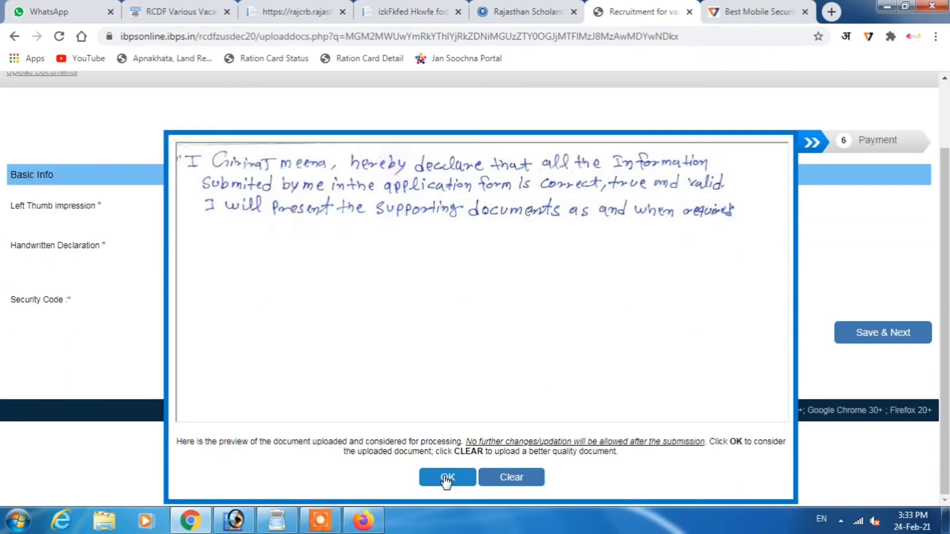
{"action": "left_click", "coordinate": [447, 478]}
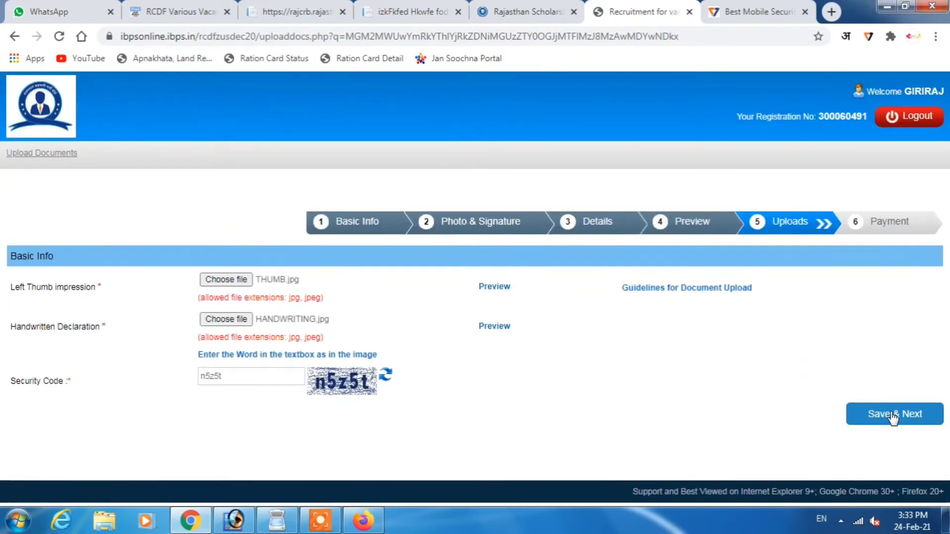
{"action": "left_click", "coordinate": [892, 417]}
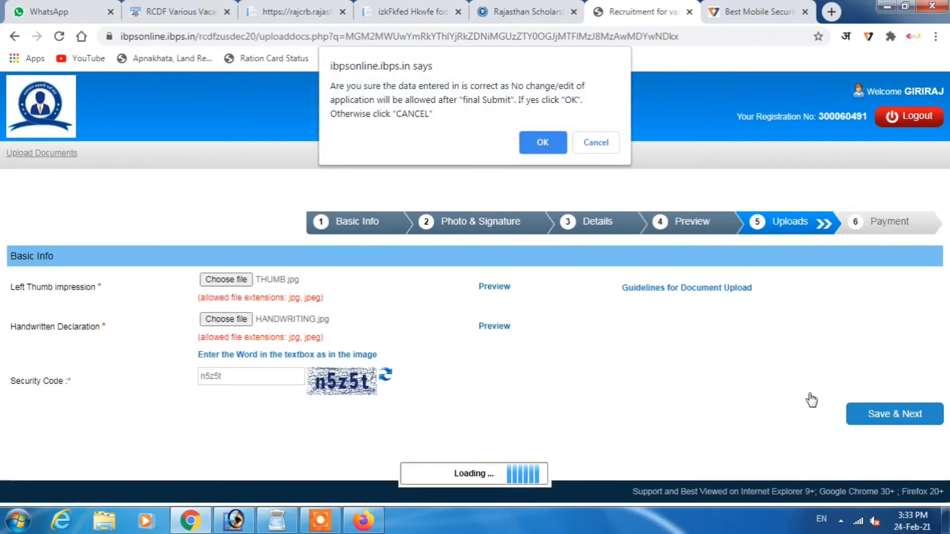
{"action": "left_click", "coordinate": [543, 143]}
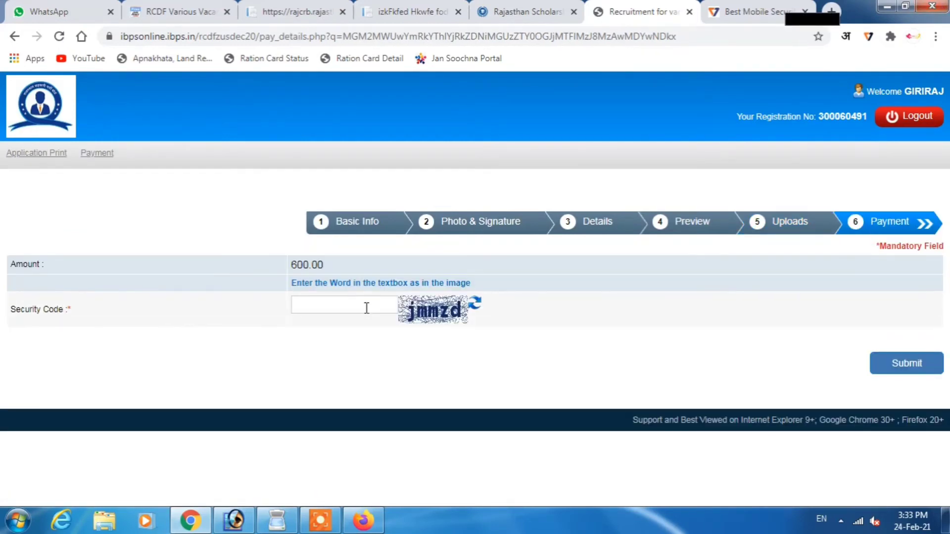
- Enter the payment security code and submit the Rs. 600.00 fee payment
{"action": "type", "text": "jmmzd"}
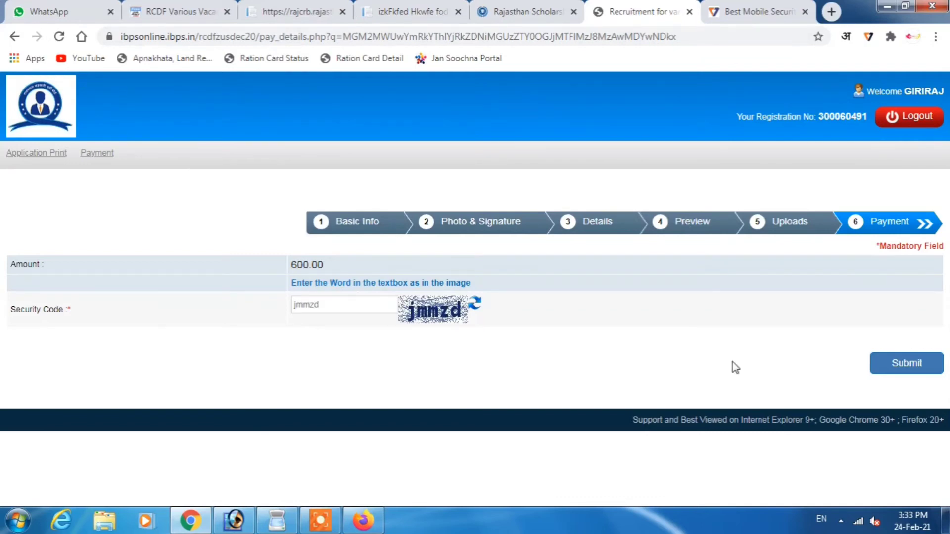
{"action": "left_click", "coordinate": [902, 370]}
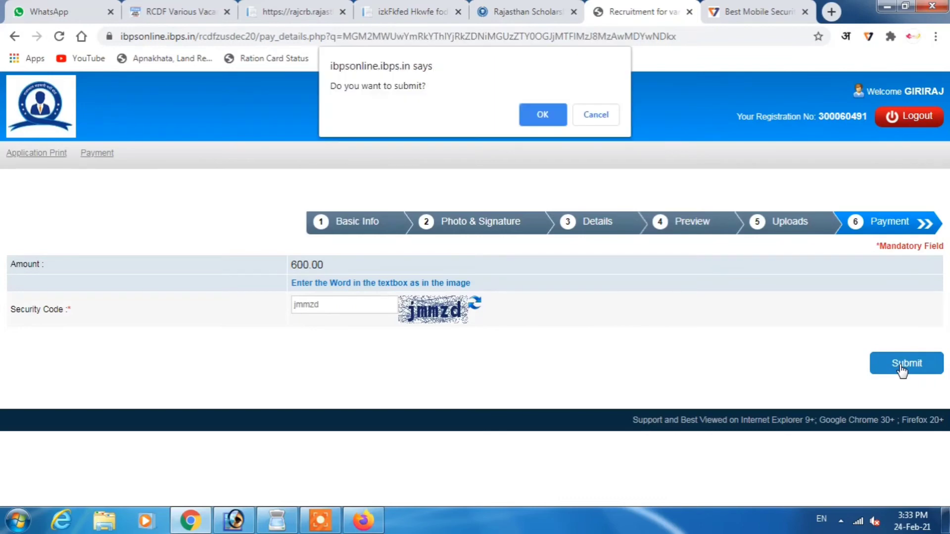
{"action": "left_click", "coordinate": [539, 111]}
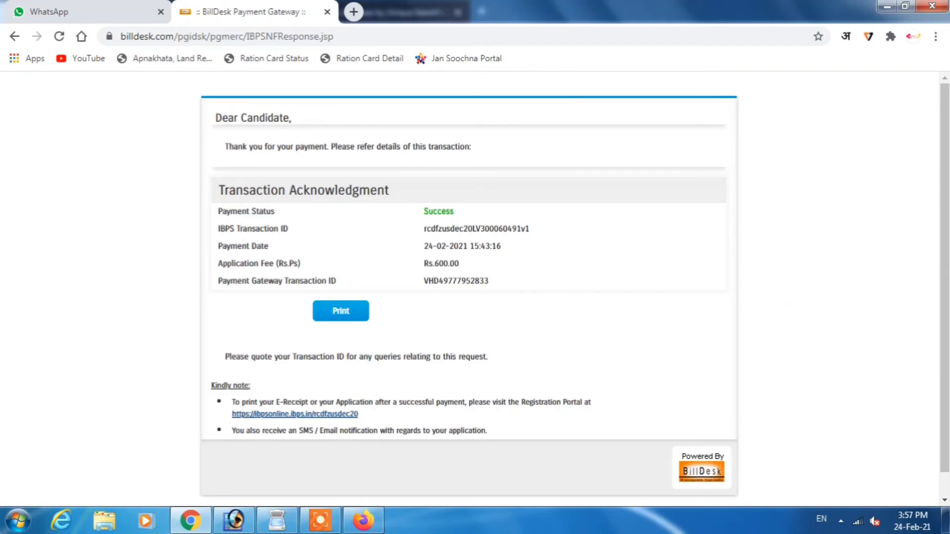
- Print the BillDesk acknowledgment of the Rs.600.00 fee payment on the HP LaserJet printer
{"action": "left_click", "coordinate": [342, 312]}
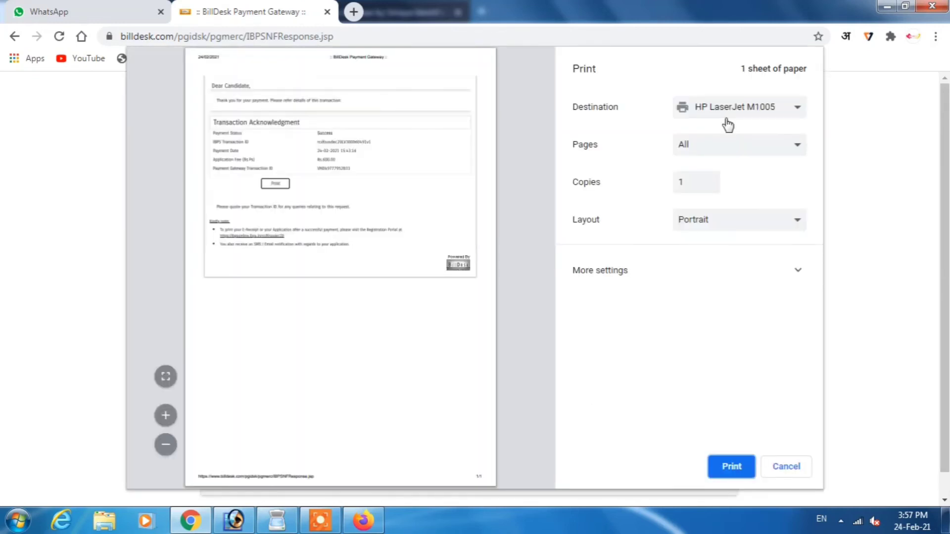
{"action": "left_click", "coordinate": [728, 465]}
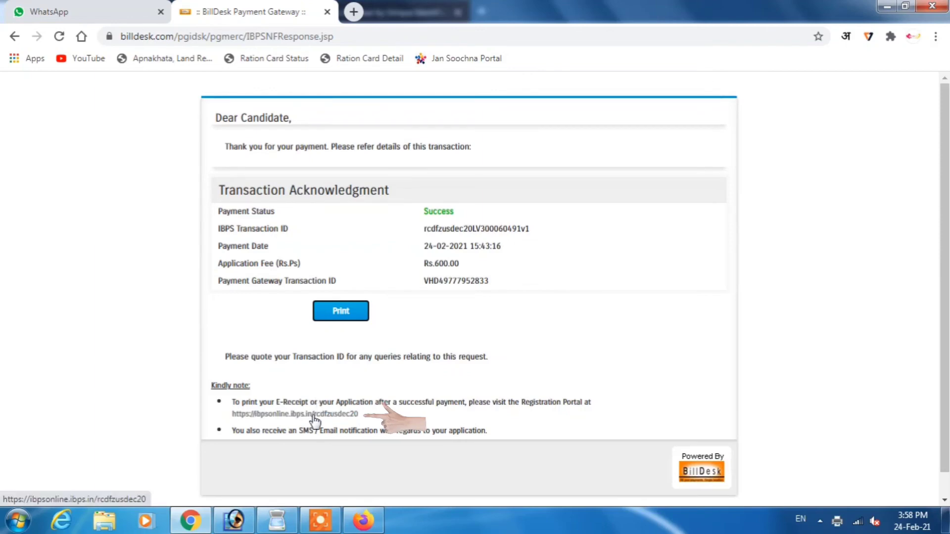
- Open the IBPS registration portal from the receipt link and enter the candidate's registration number
{"action": "left_click", "coordinate": [312, 414]}
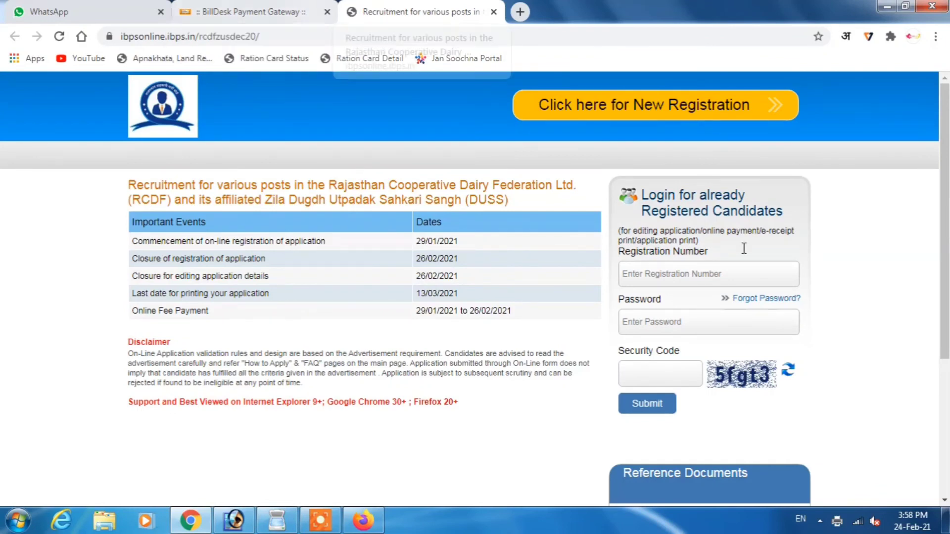
{"action": "left_click", "coordinate": [680, 274]}
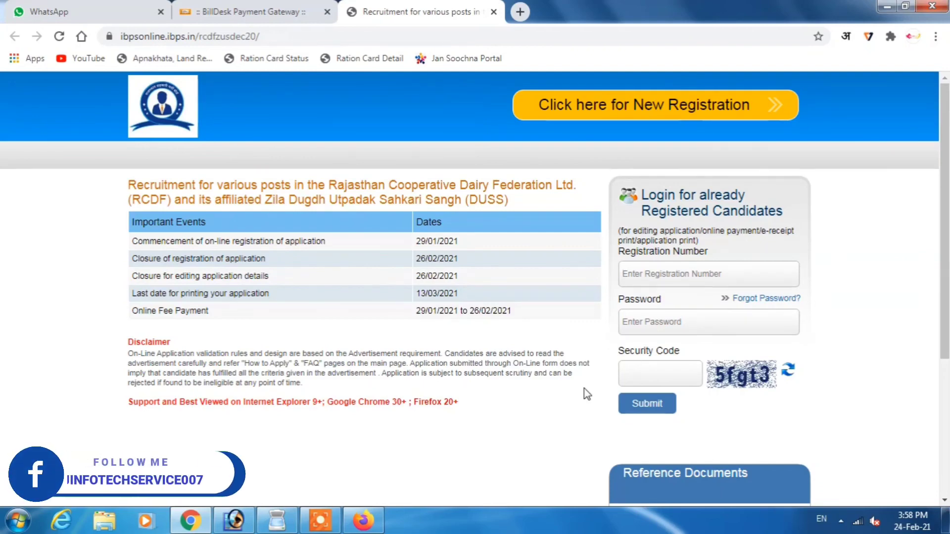
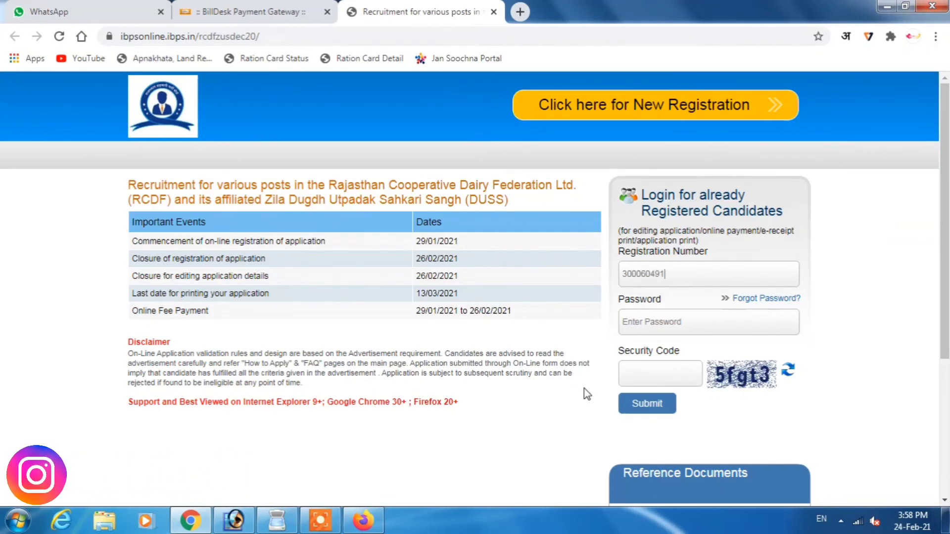
- Fill in the account password and the displayed security code on the login form
{"action": "key", "text": "Tab"}
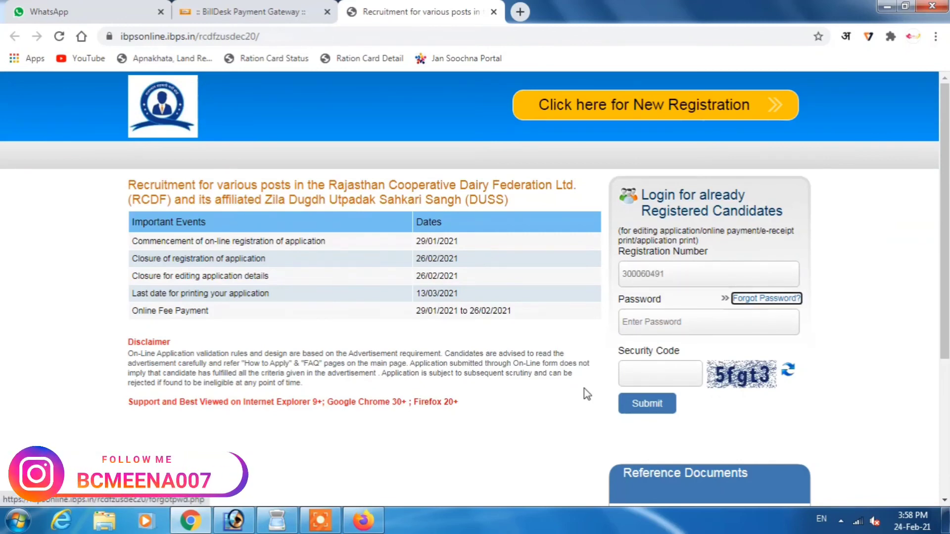
{"action": "key", "text": "Tab"}
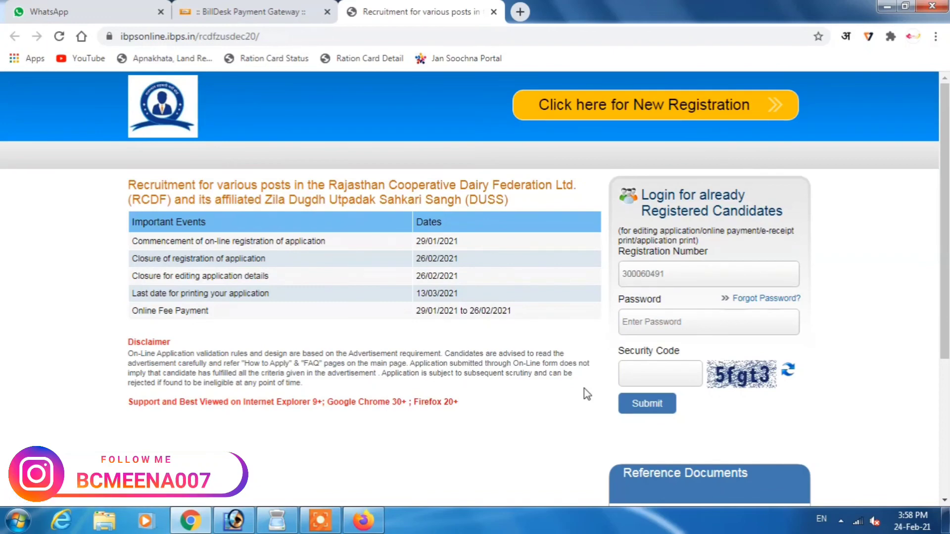
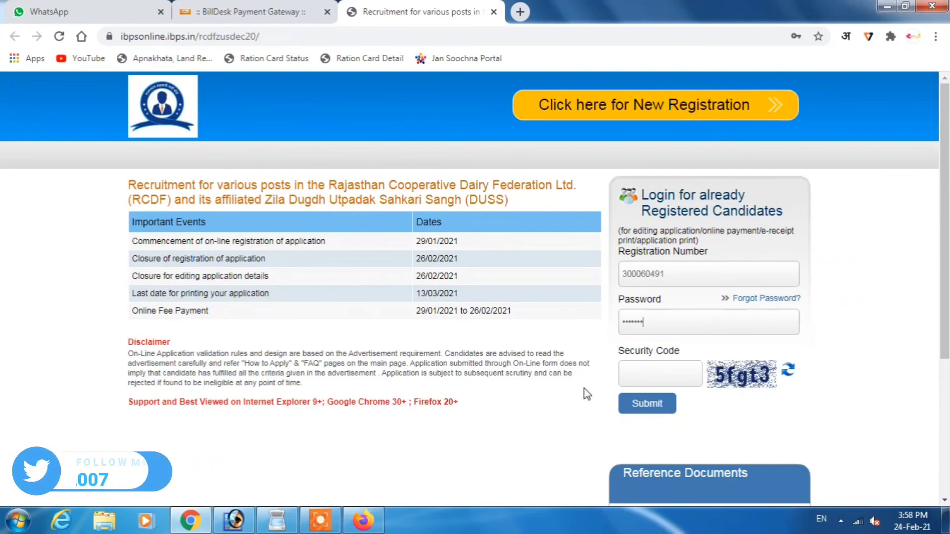
{"action": "left_click", "coordinate": [680, 379]}
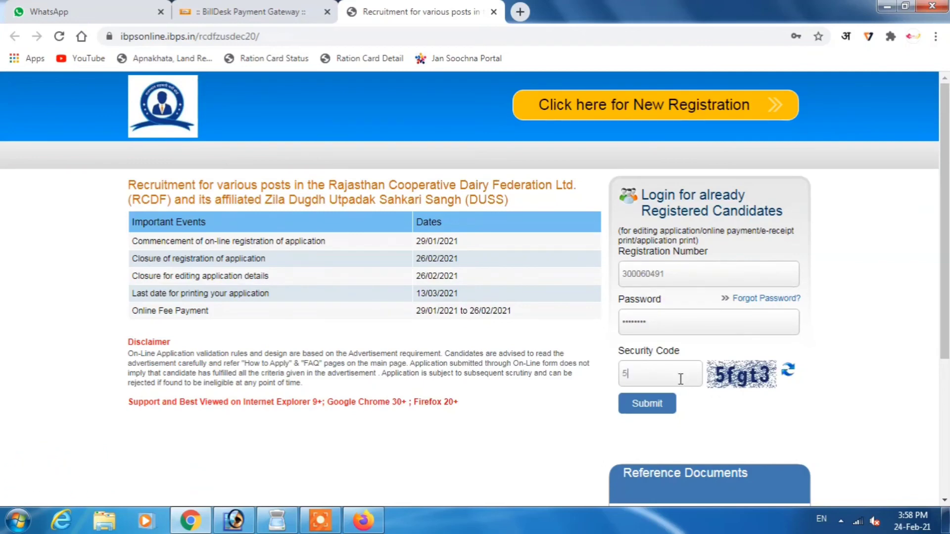
{"action": "type", "text": "5fgt3"}
- Submit the login, decline Chrome's password saving, and choose Print Application
{"action": "left_click", "coordinate": [653, 409]}
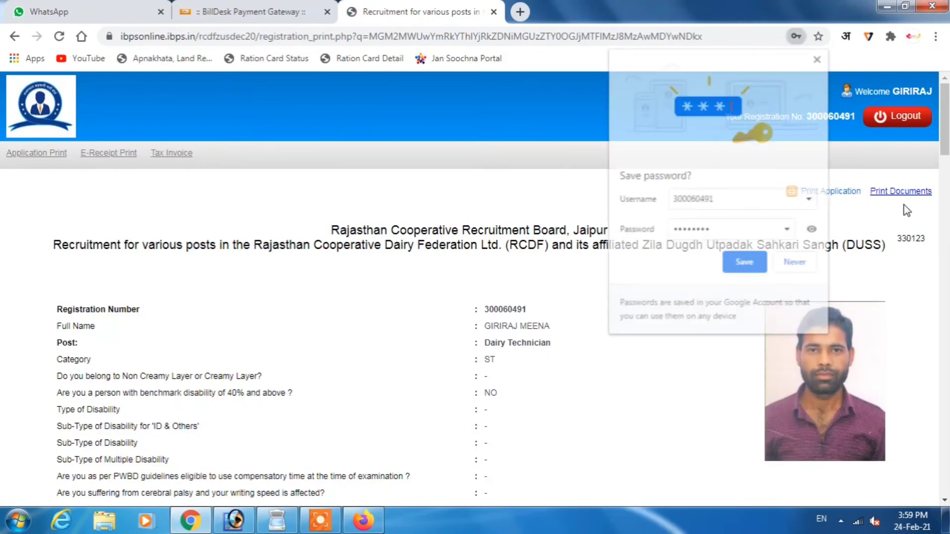
{"action": "left_click", "coordinate": [796, 267]}
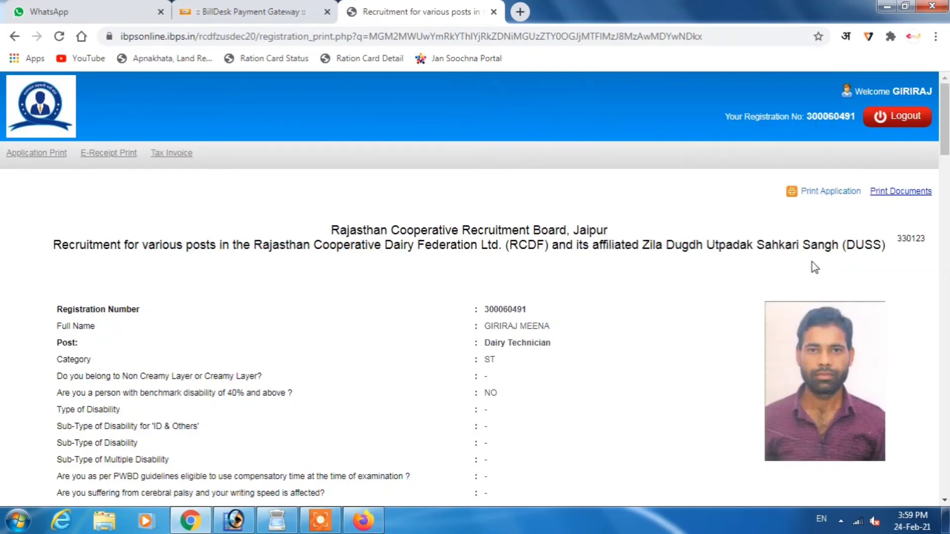
{"action": "left_click", "coordinate": [847, 197]}
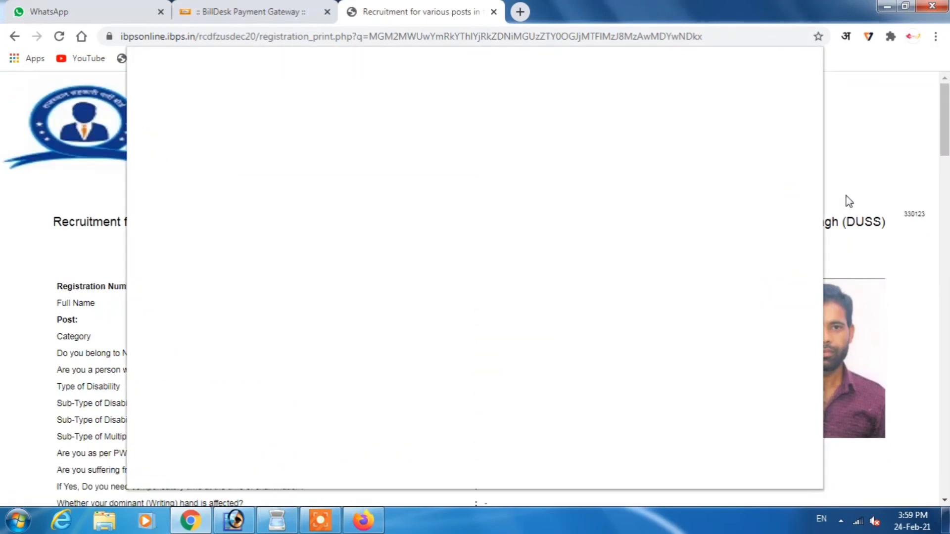